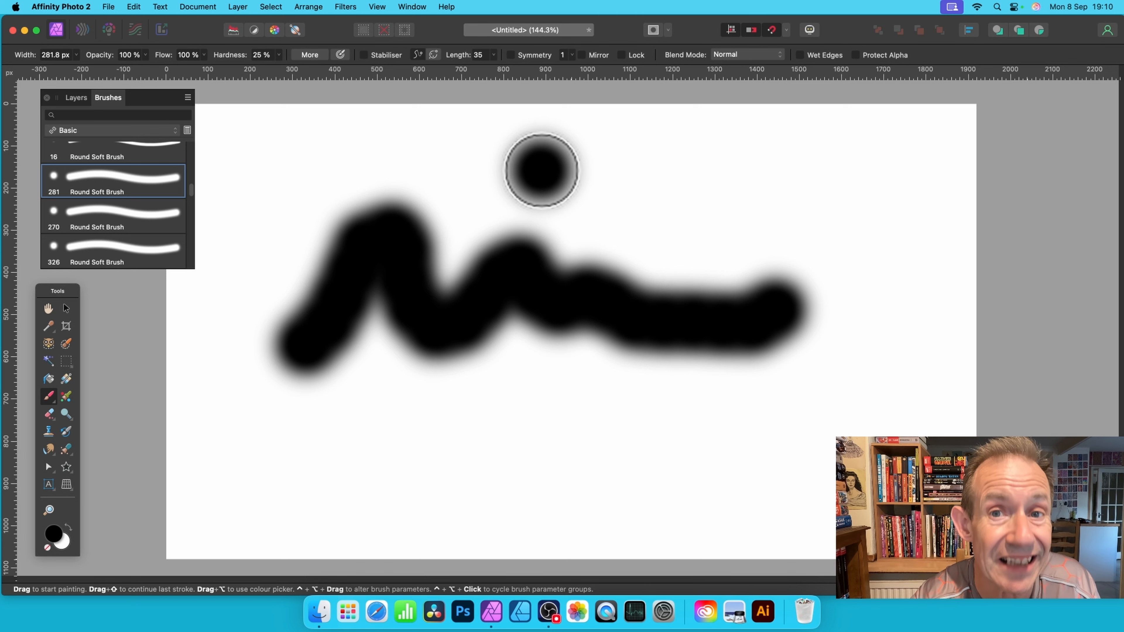
Step: Create a pixel selection from the layer containing the black brush stroke
key(super+z)
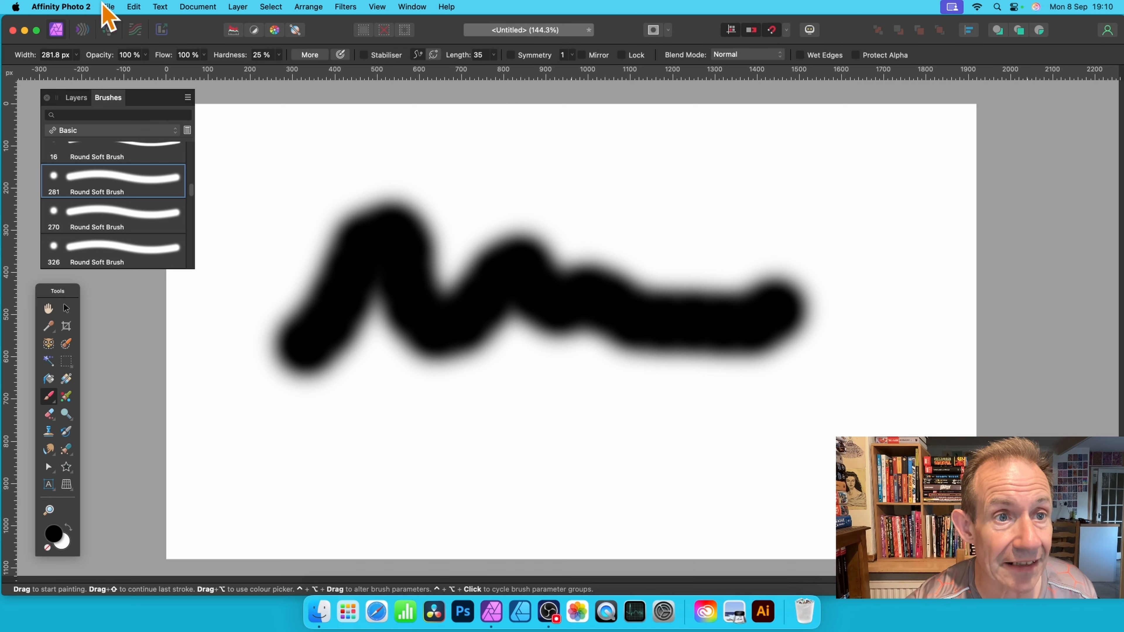
click(277, 8)
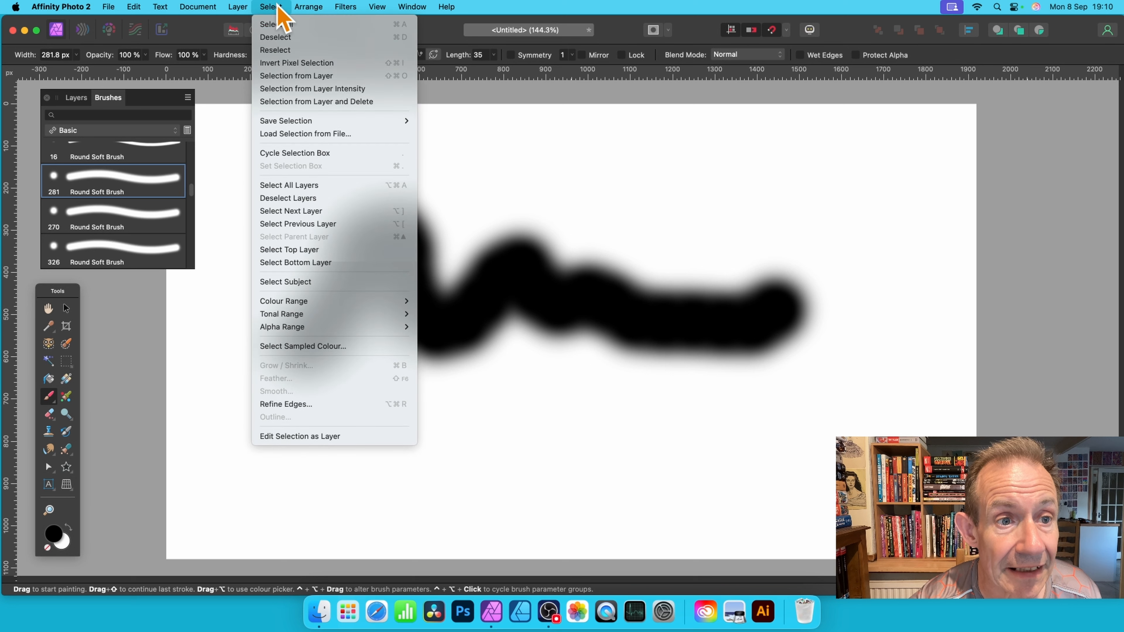
click(287, 77)
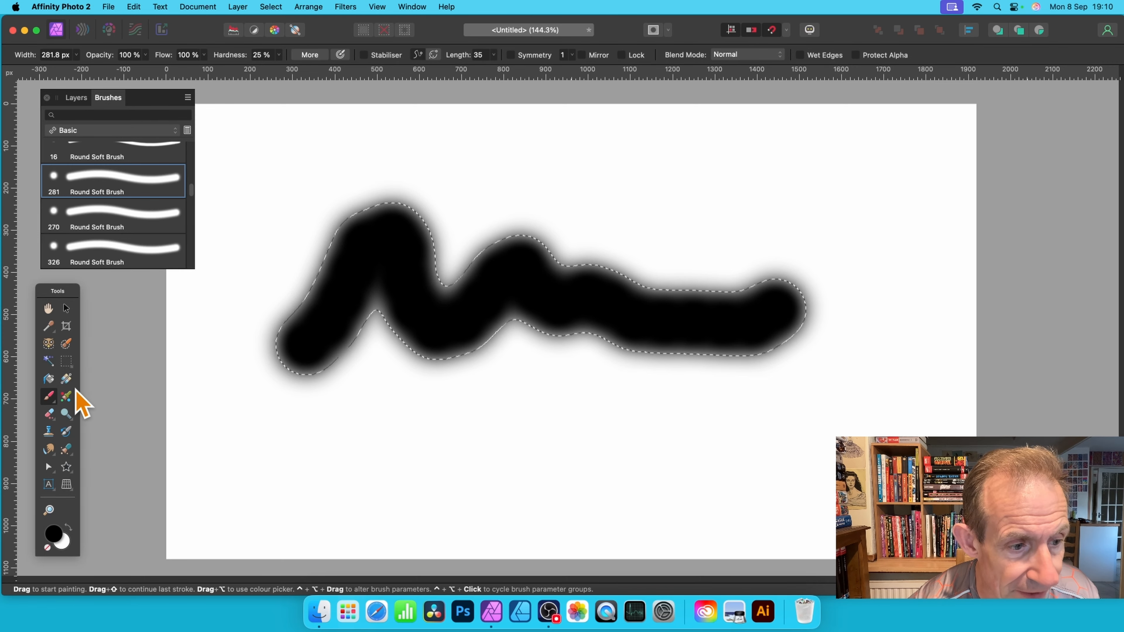
Step: Fill the selected stroke with a linear white-to-black gradient running from its upper-left side to its lower-right end
click(66, 379)
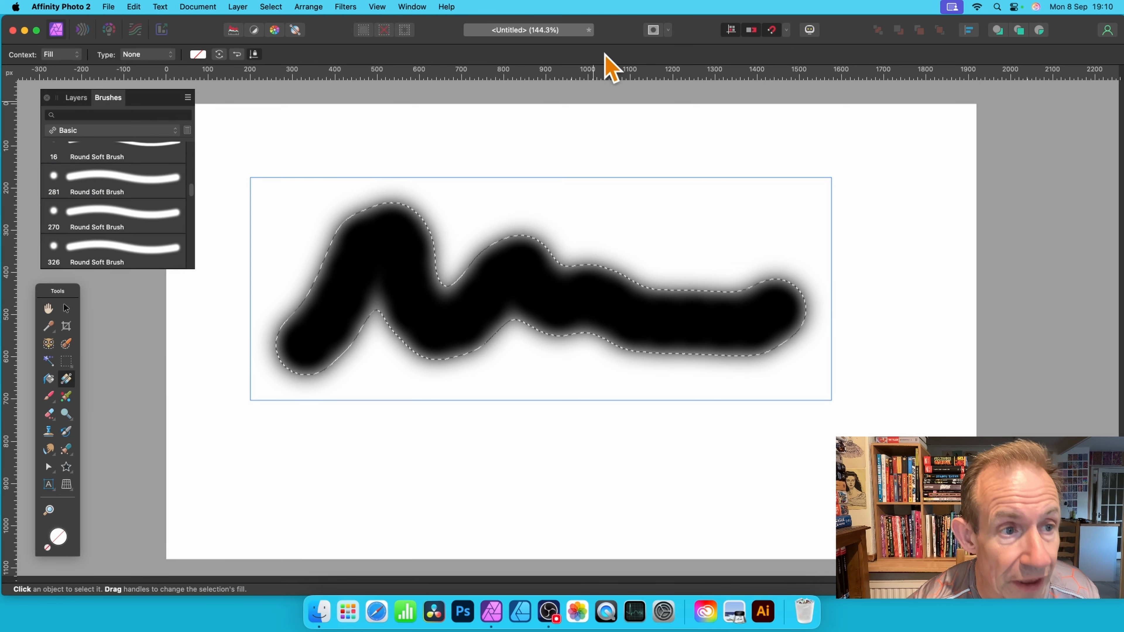
drag(301, 204, 510, 294)
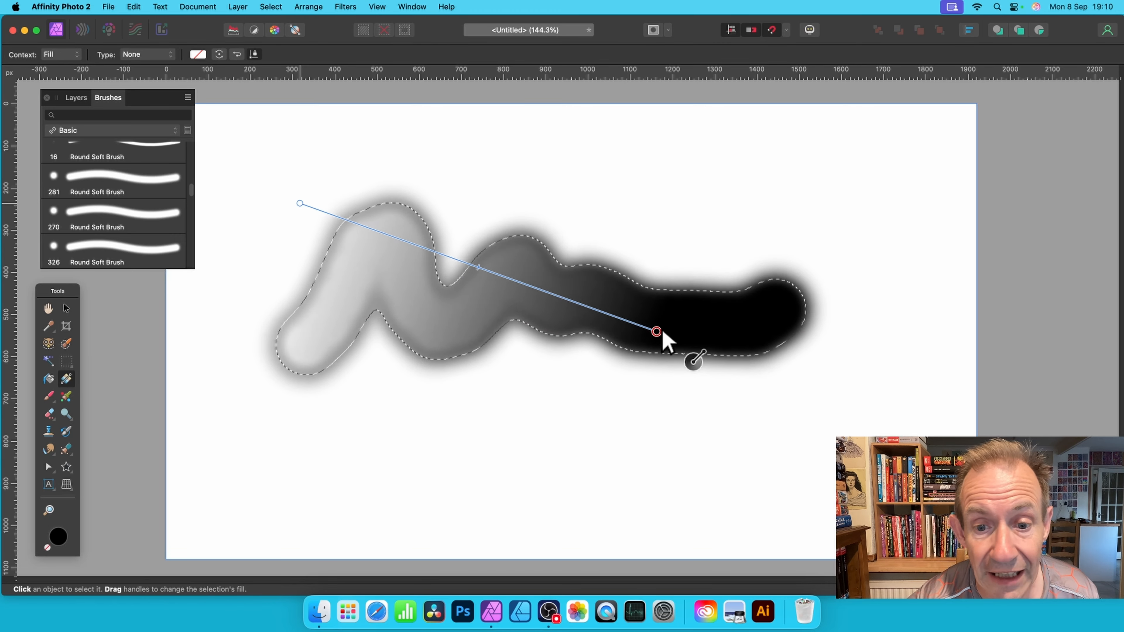
drag(662, 335, 800, 349)
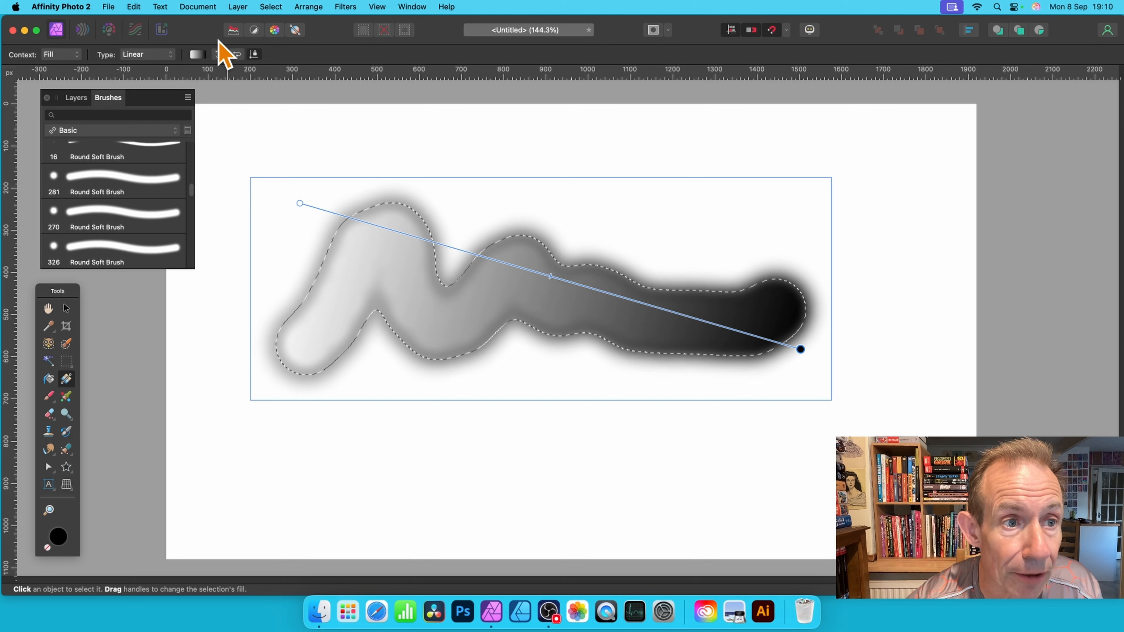
click(149, 57)
click(160, 59)
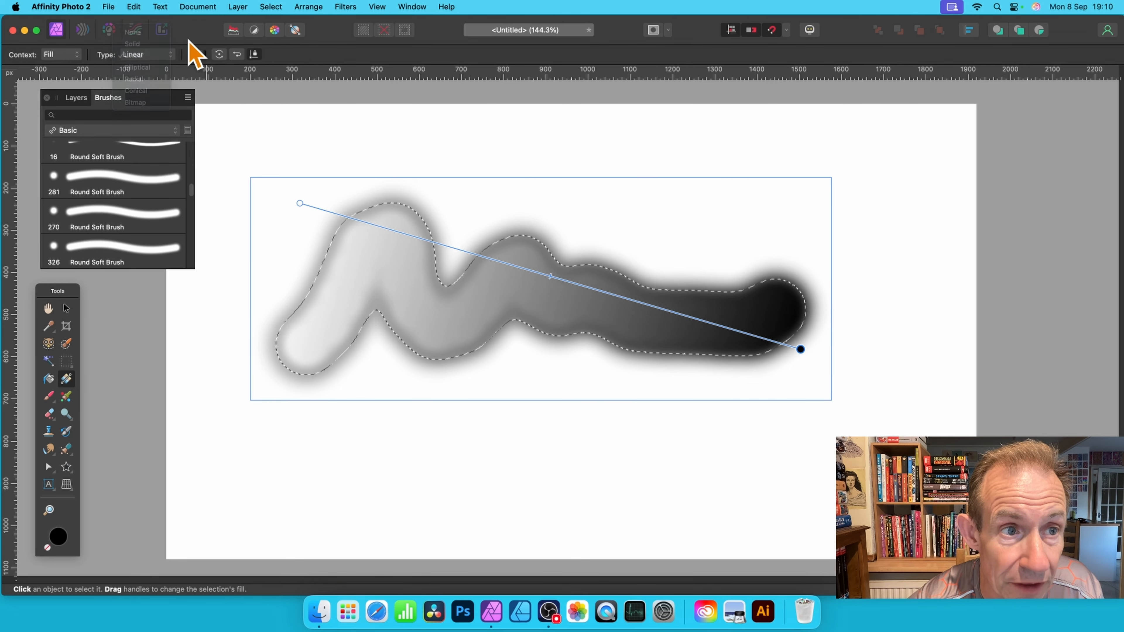
Step: Add a red colour stop at 33% position in the stroke's gradient
click(197, 55)
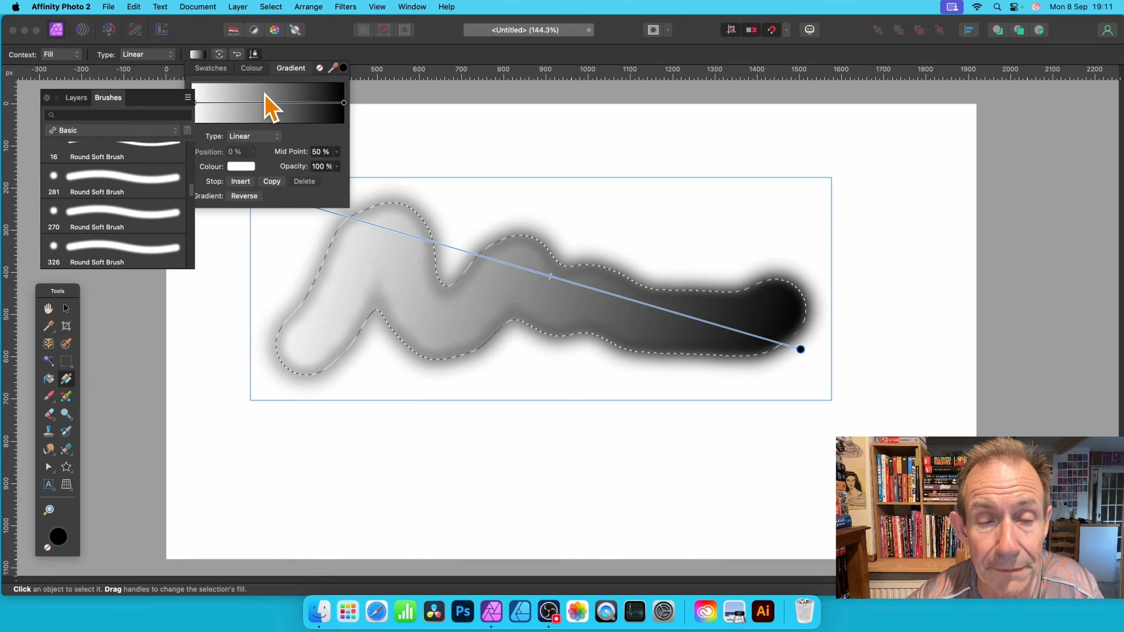
click(243, 104)
click(243, 103)
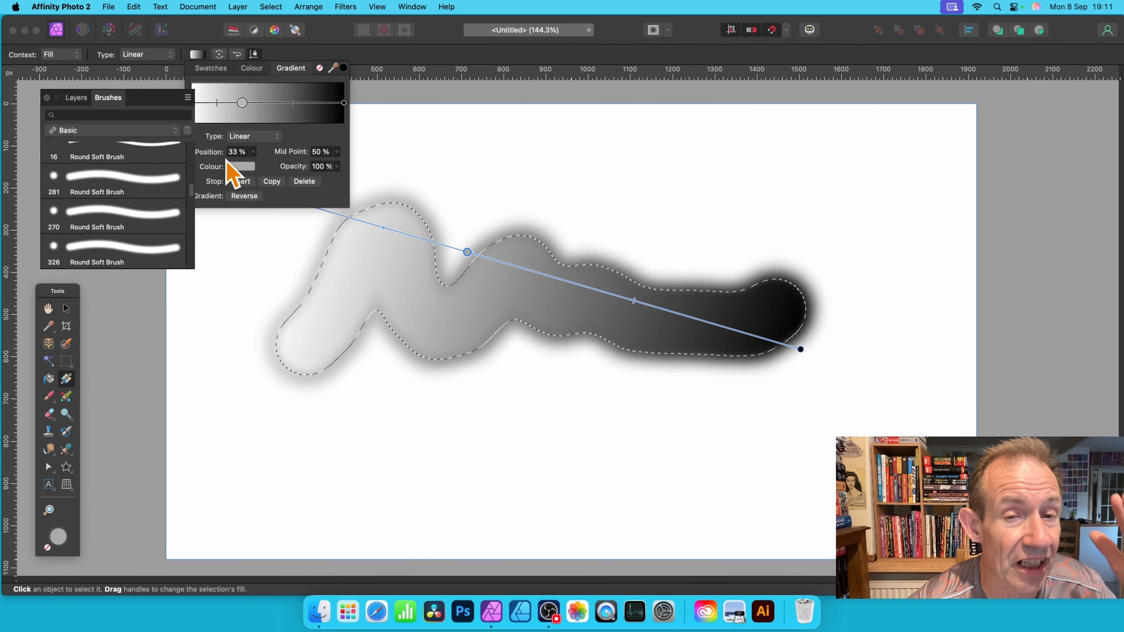
click(242, 166)
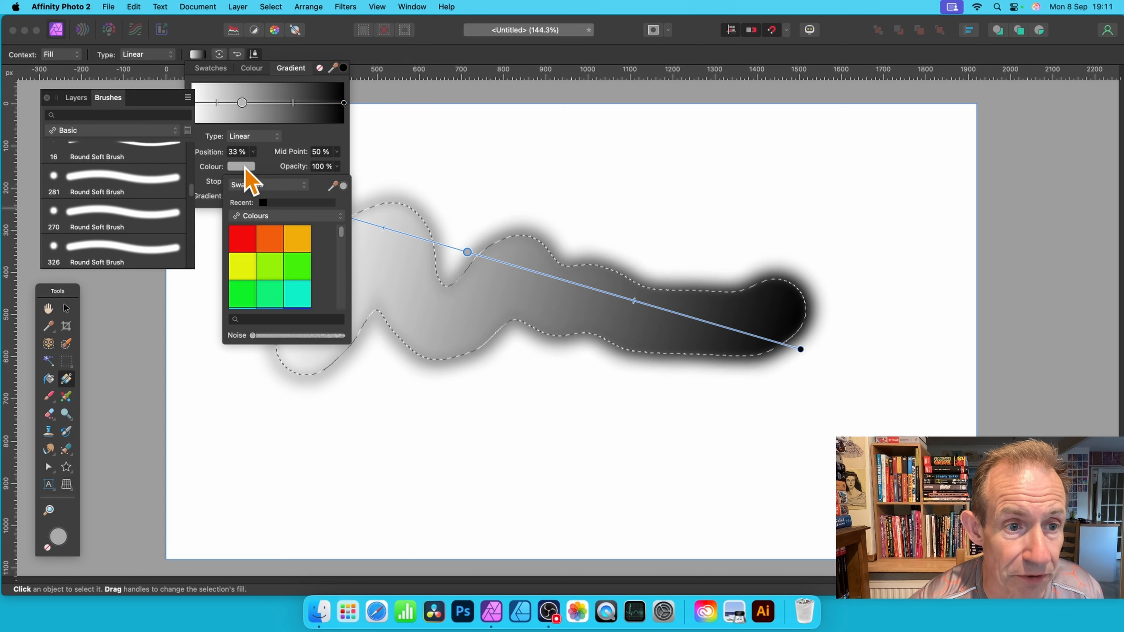
click(247, 241)
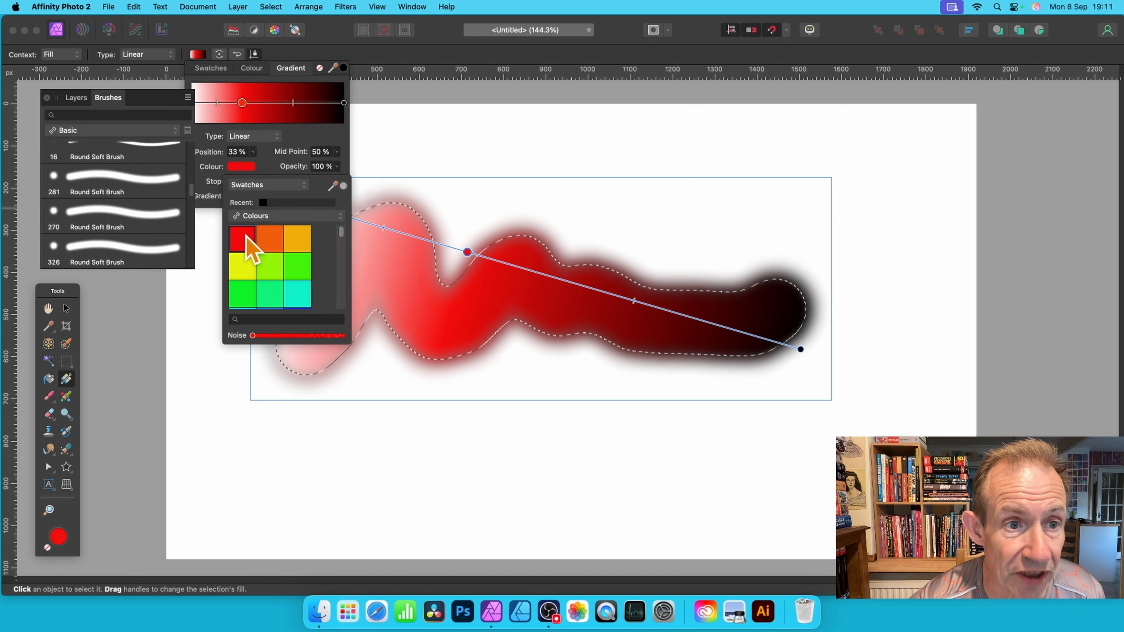
Step: Add a green stop at 55% and a turquoise stop at 86% to the gradient
click(276, 103)
click(241, 167)
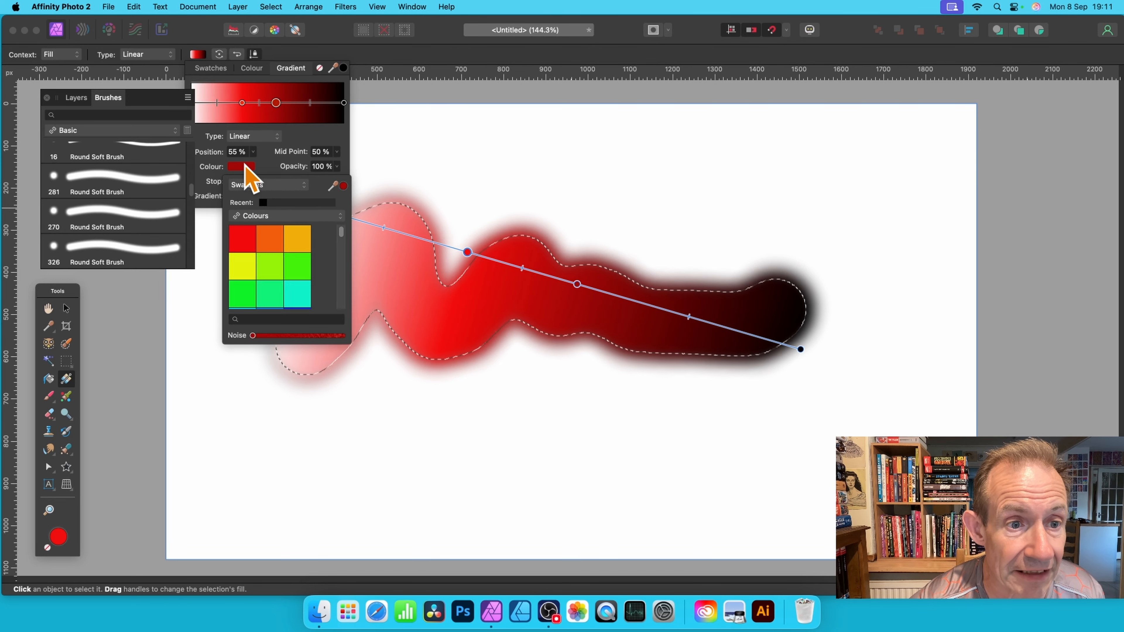
click(298, 265)
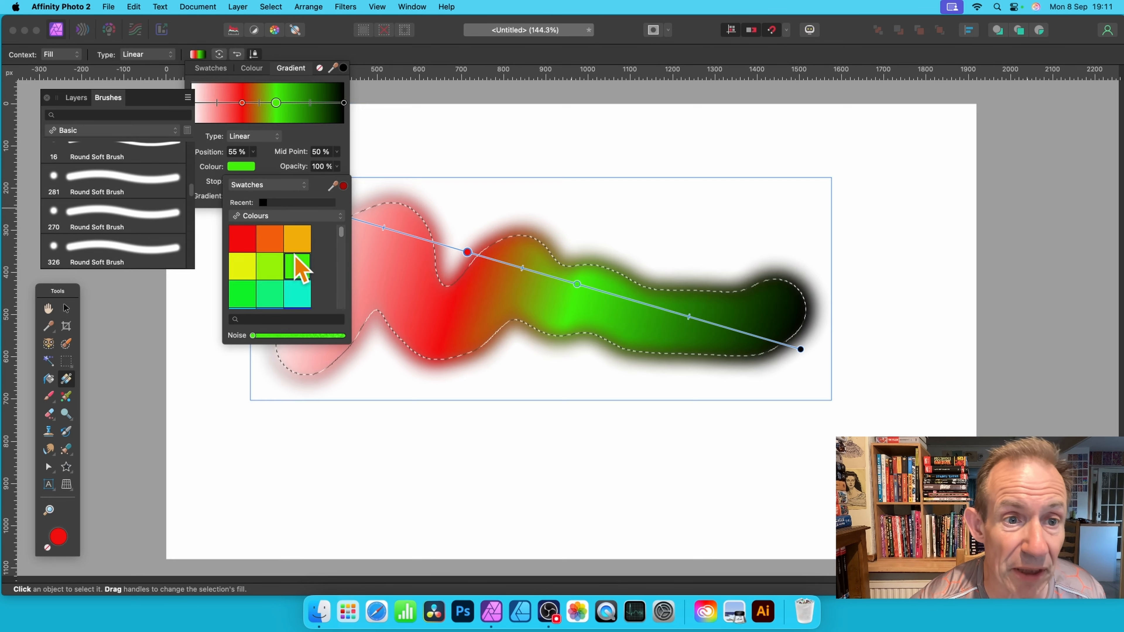
click(322, 103)
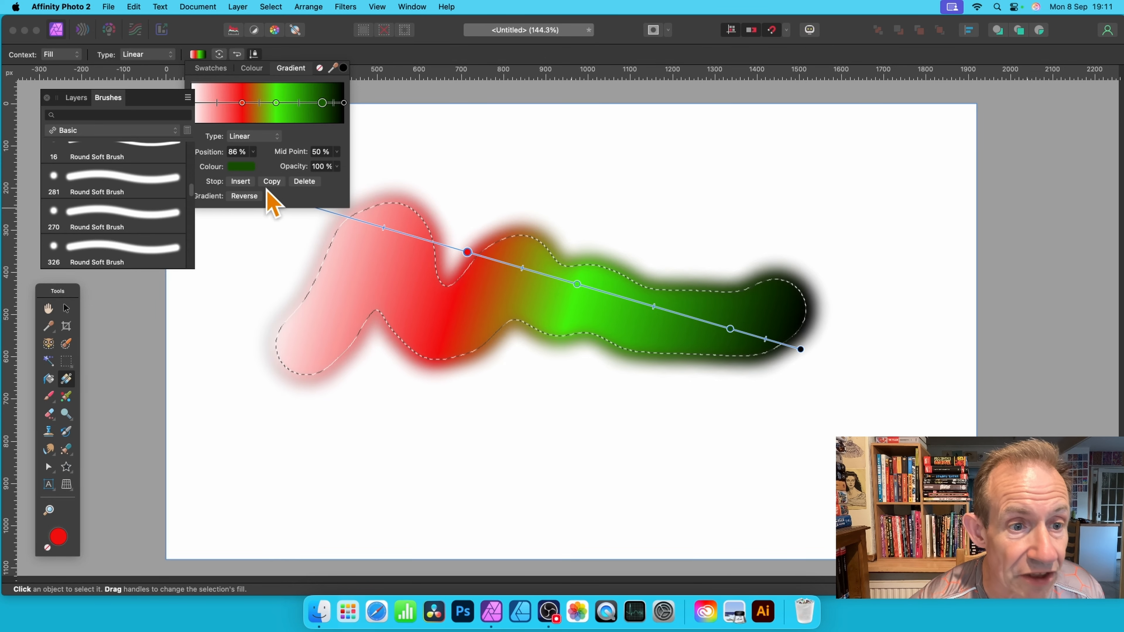
click(242, 167)
click(294, 303)
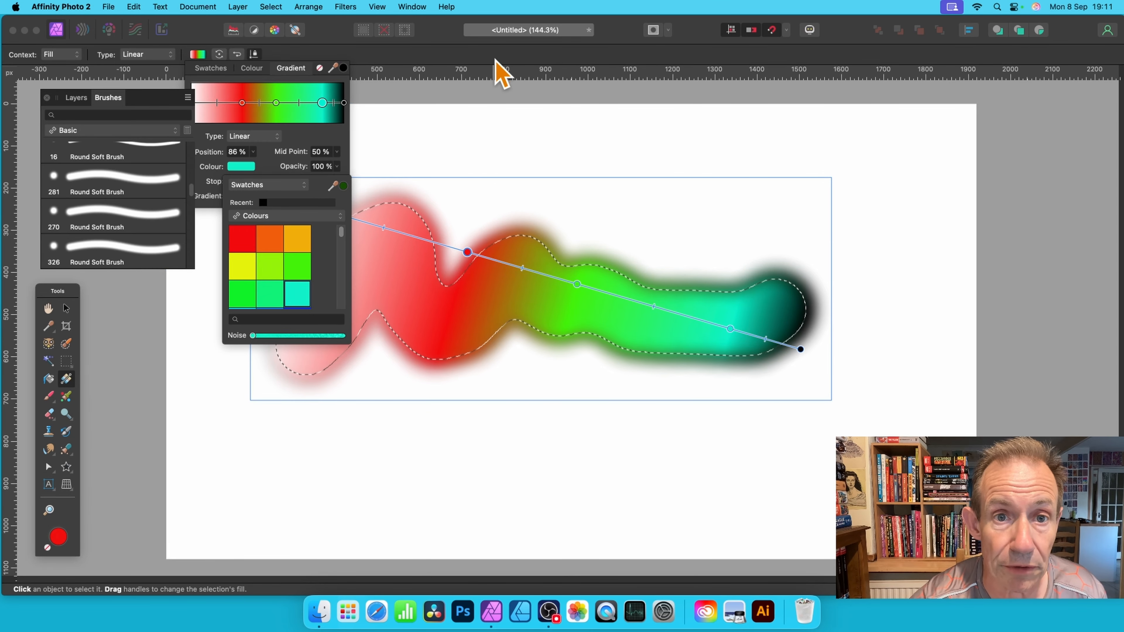
click(441, 38)
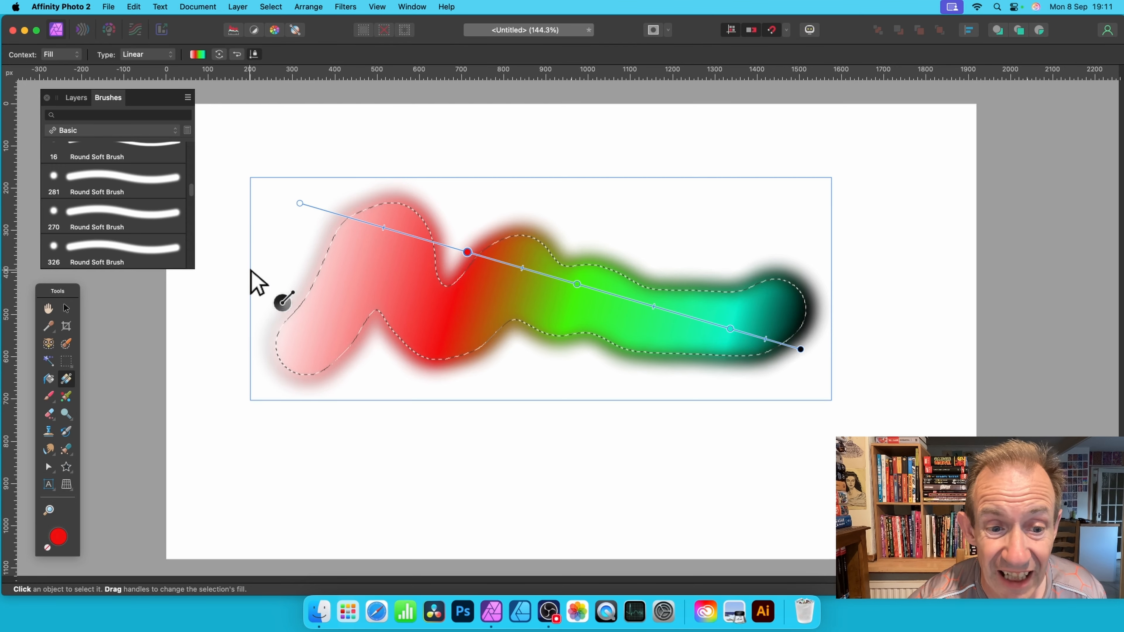
Step: Realign the gradient almost horizontally across the full length of the stroke, and deselect the stroke
drag(277, 296, 818, 317)
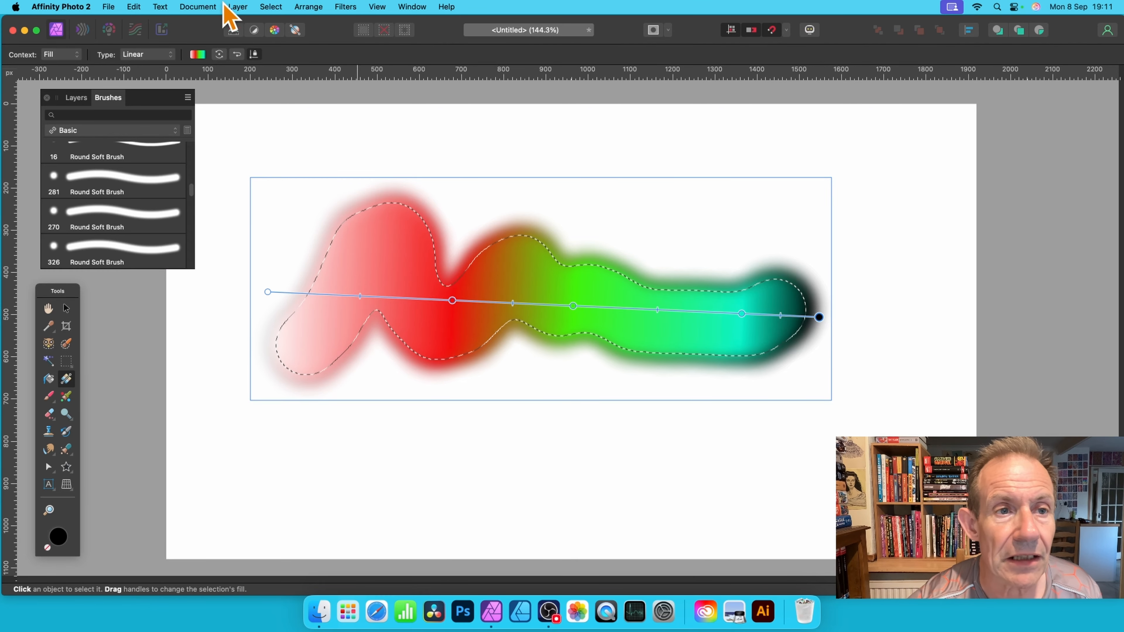
click(270, 7)
click(274, 37)
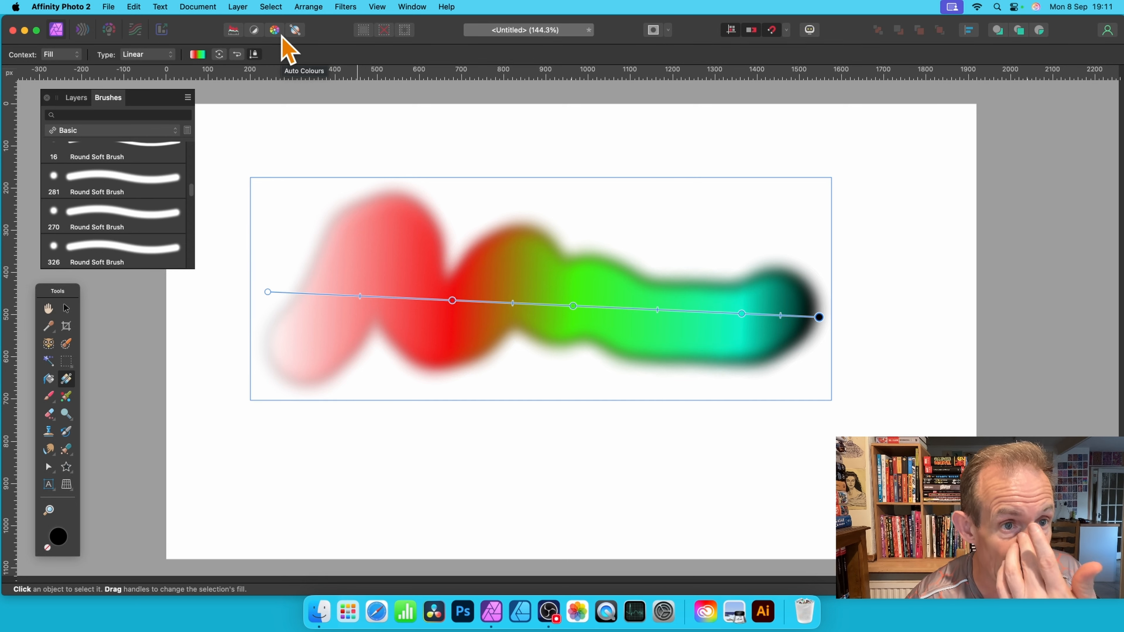
Step: Enable the 3D layer effect on the stroke's pixel layer
click(77, 99)
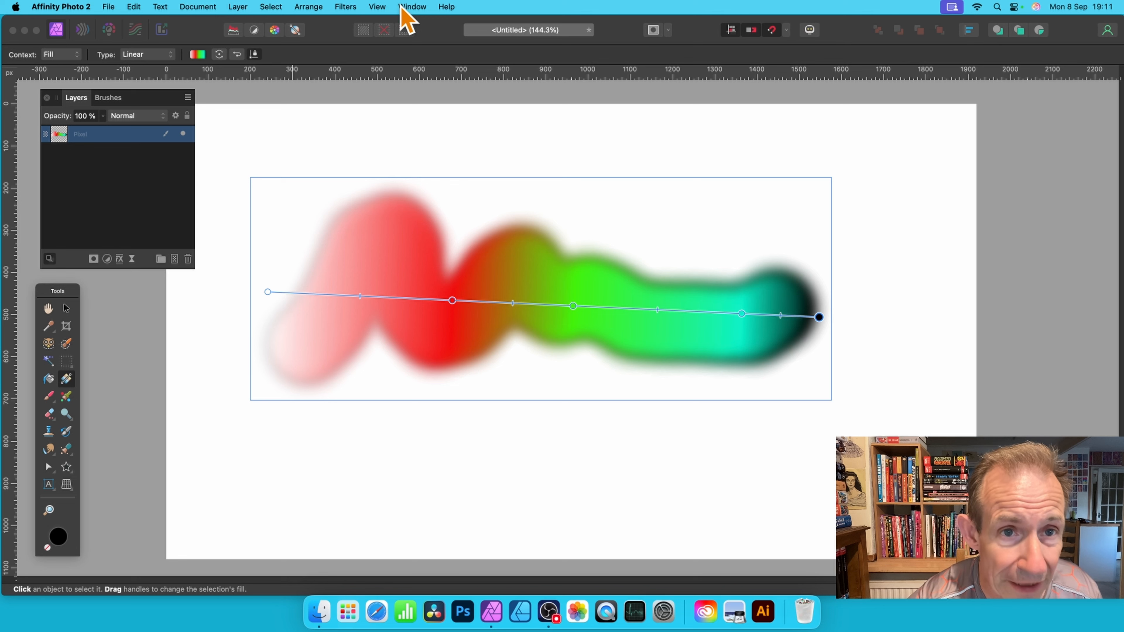
click(410, 7)
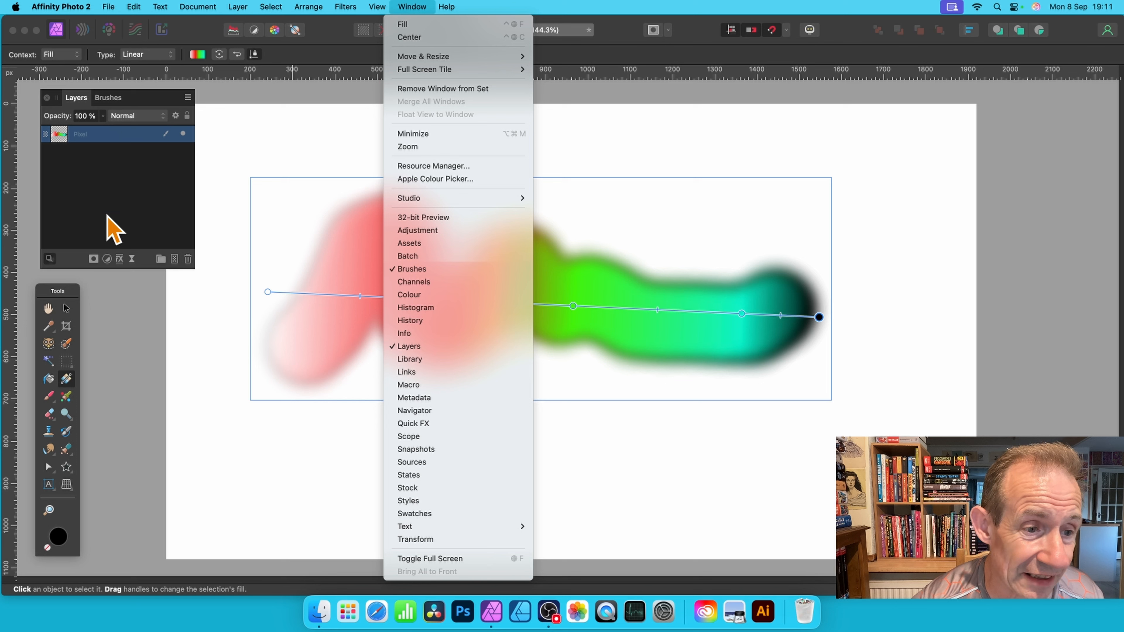
click(119, 261)
click(119, 260)
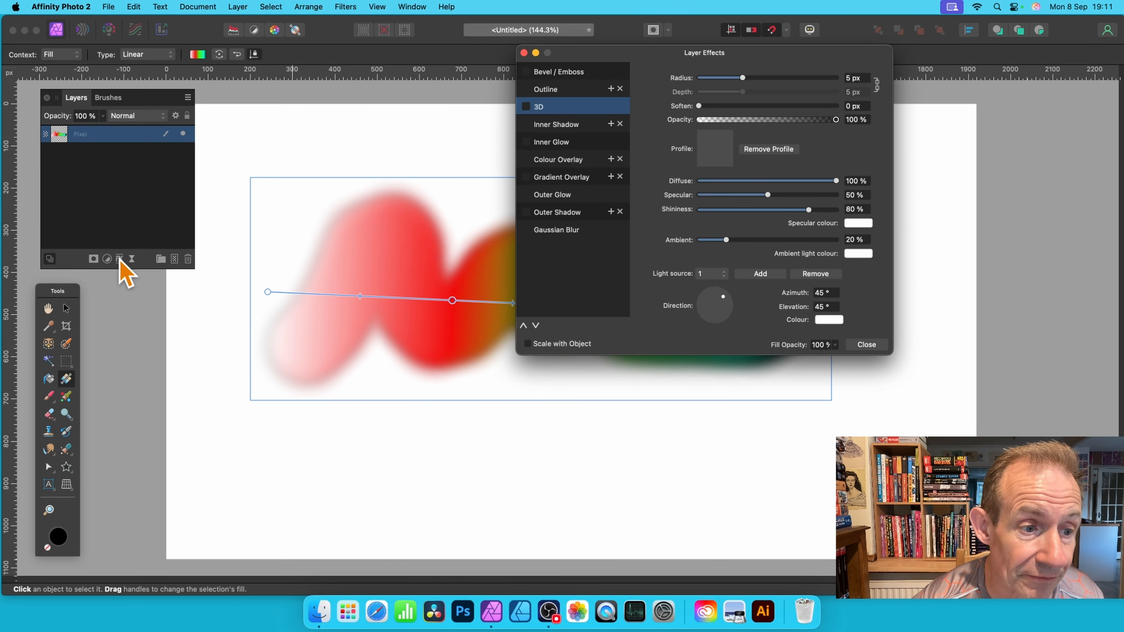
click(527, 107)
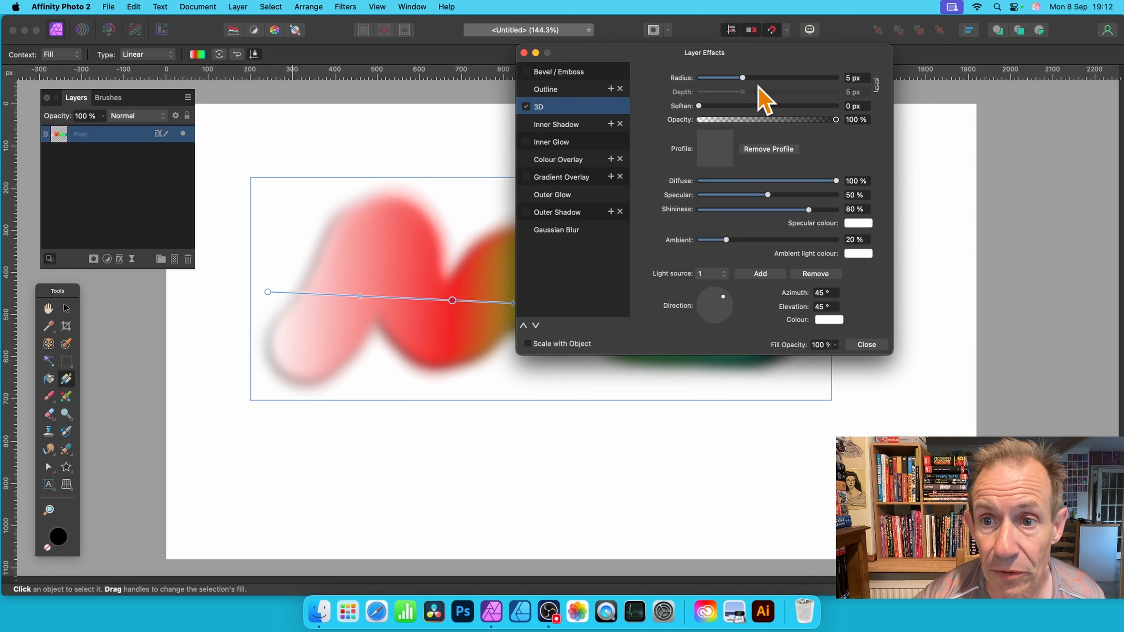
Step: Set the 3D effect's radius to 200 px and close the layer effects
drag(758, 84, 865, 80)
drag(803, 57, 831, 64)
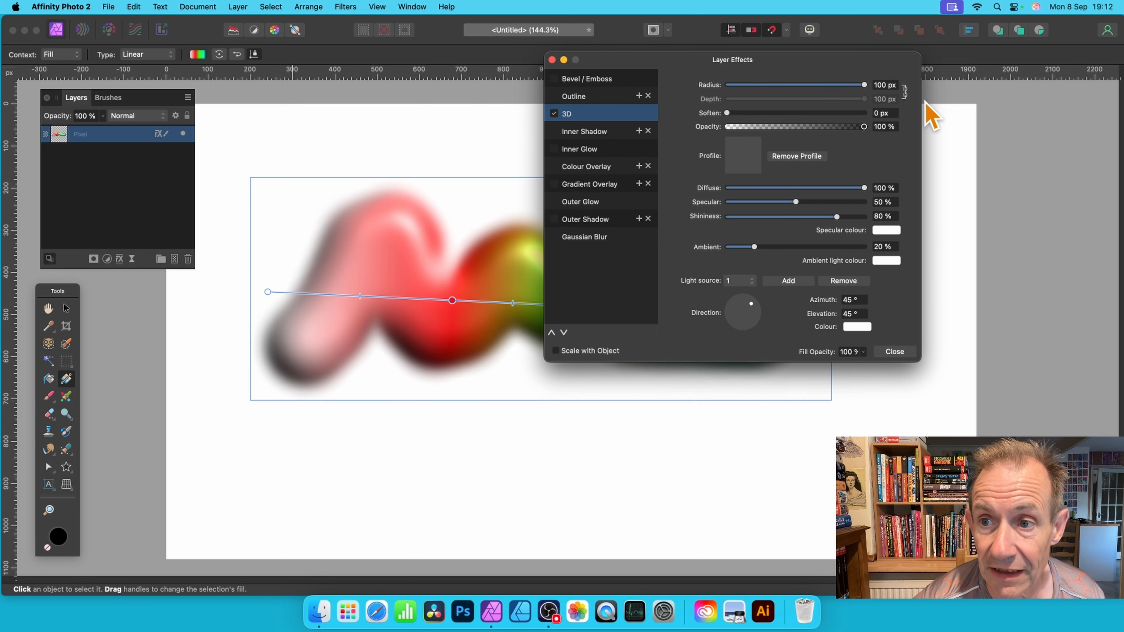
click(884, 84)
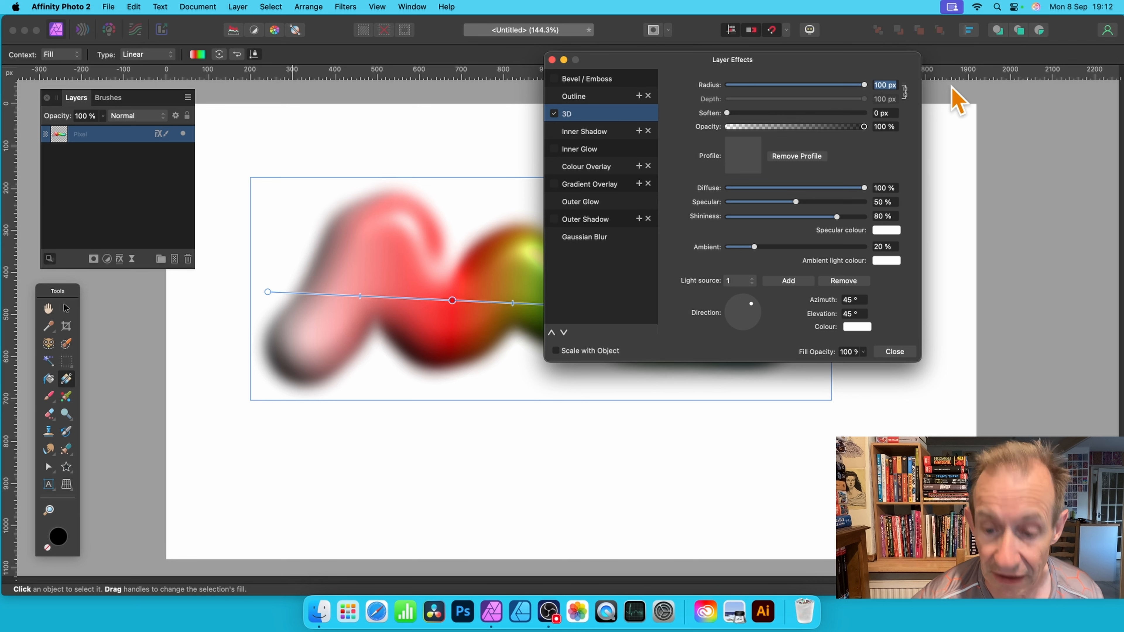
text(200)
key(Return)
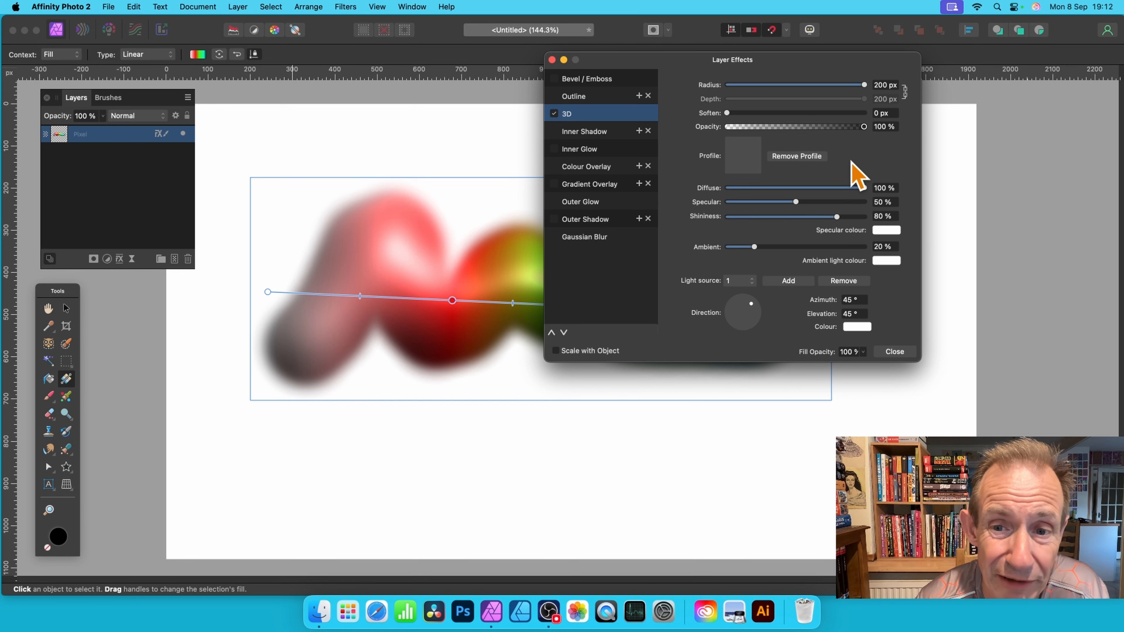
click(895, 352)
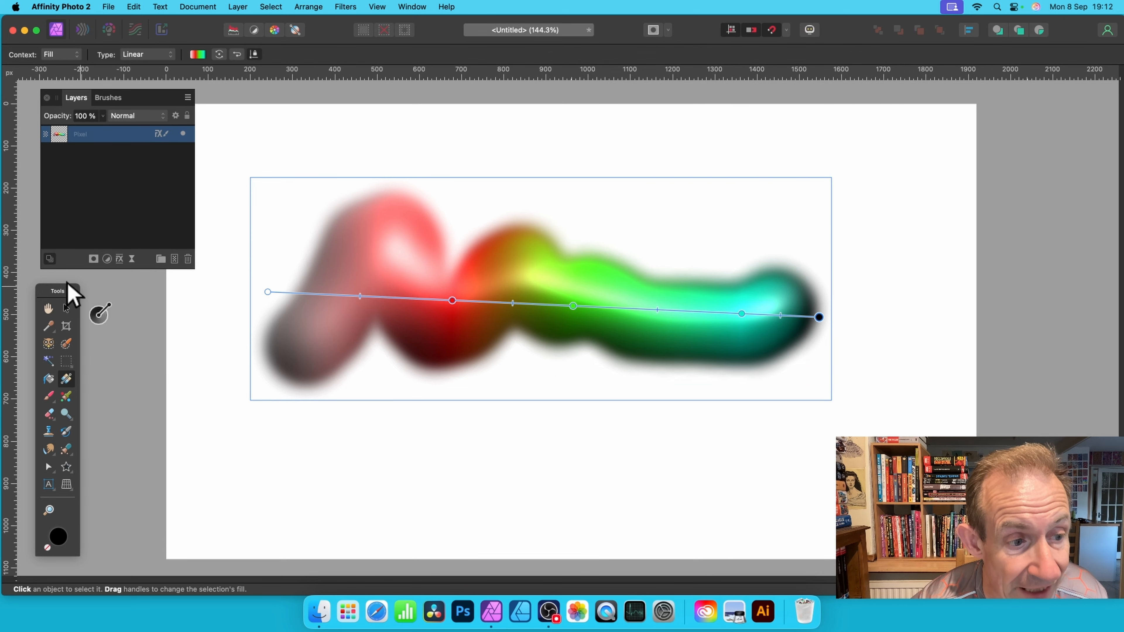
Step: Rasterise the stroke's layer with Preserve layer FX turned off
click(66, 310)
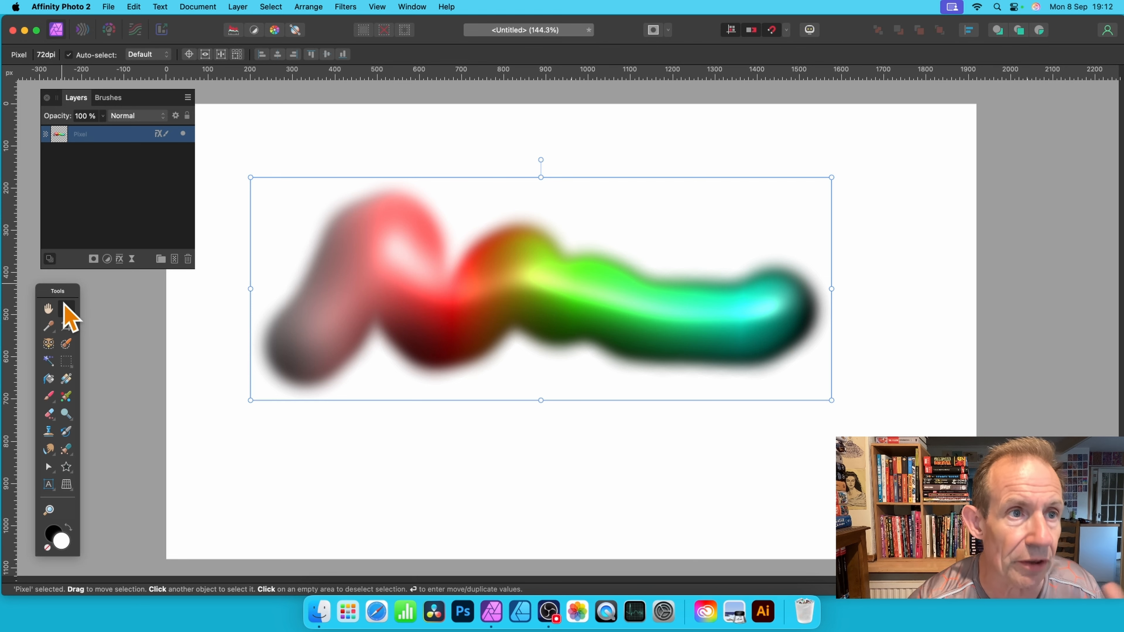
click(241, 7)
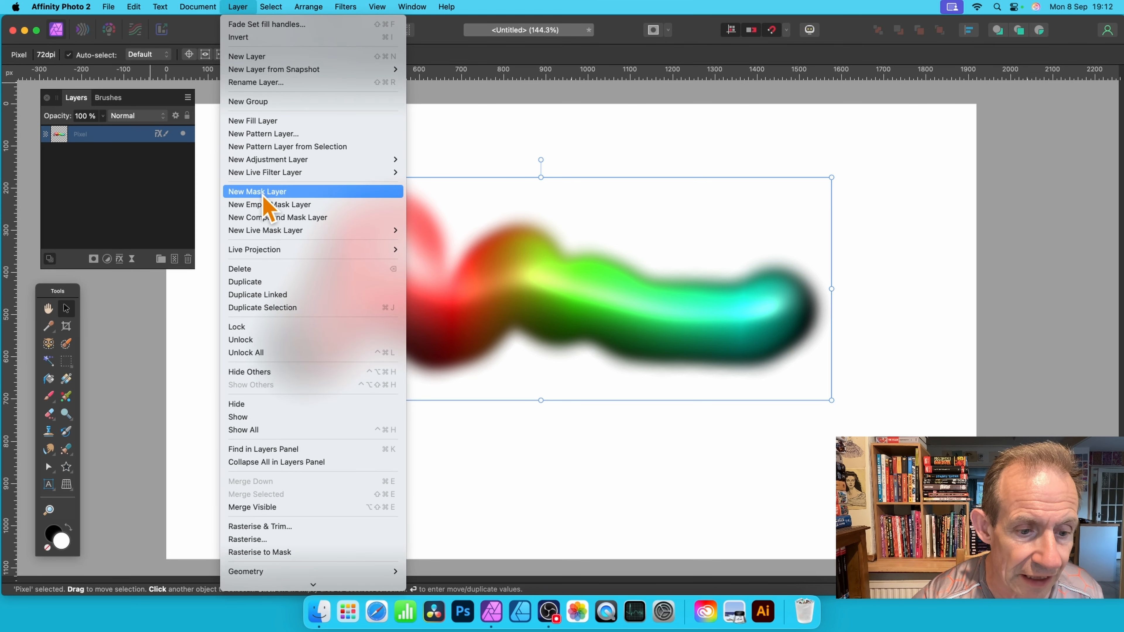
scroll(310, 310, down, 3)
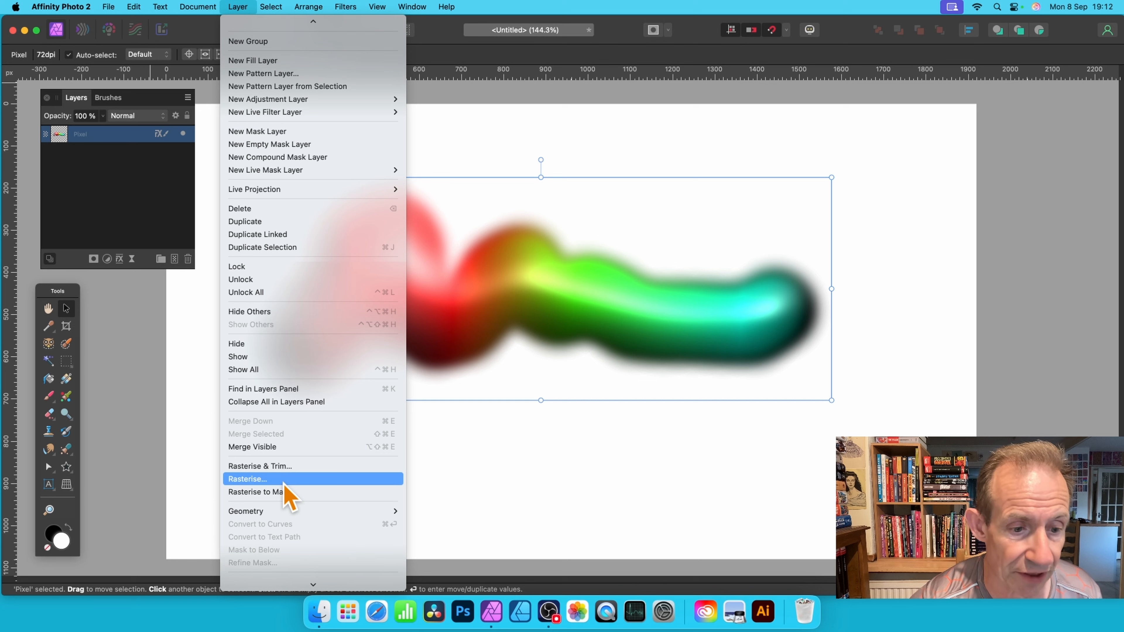
click(256, 479)
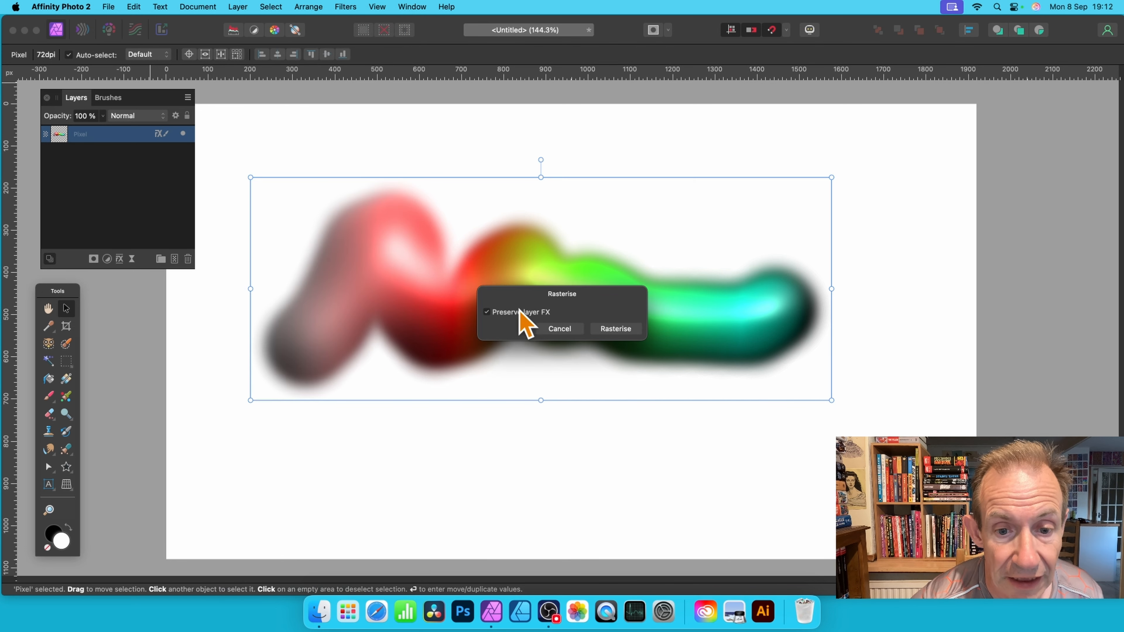
click(495, 313)
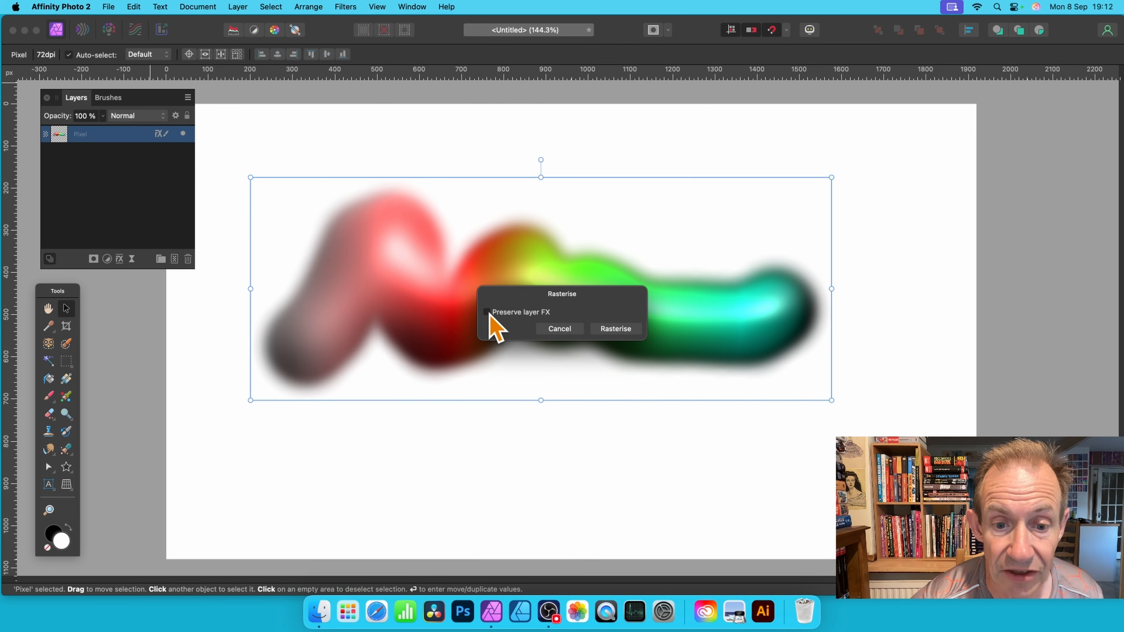
click(626, 330)
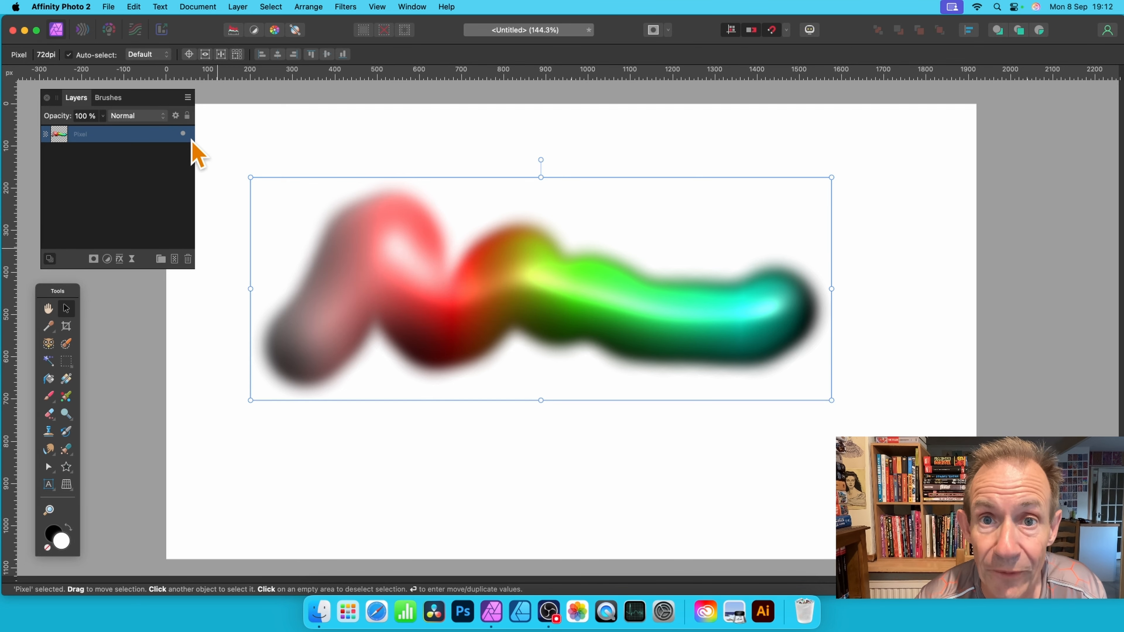
Step: Show the brush library and look over its options for new categories and new brushes
click(107, 97)
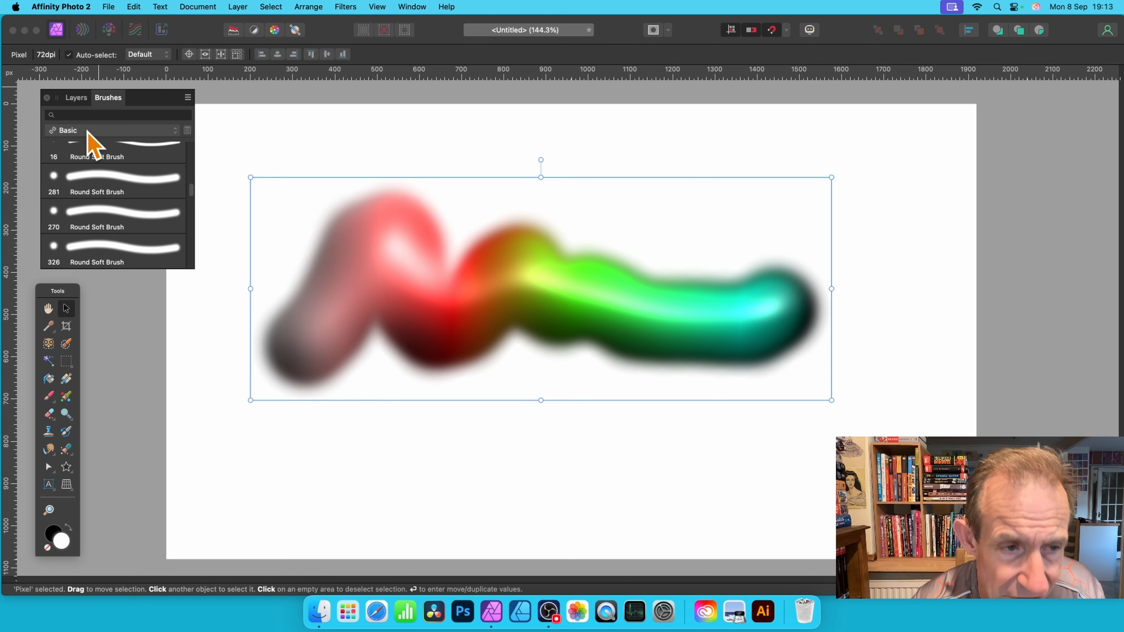
click(190, 100)
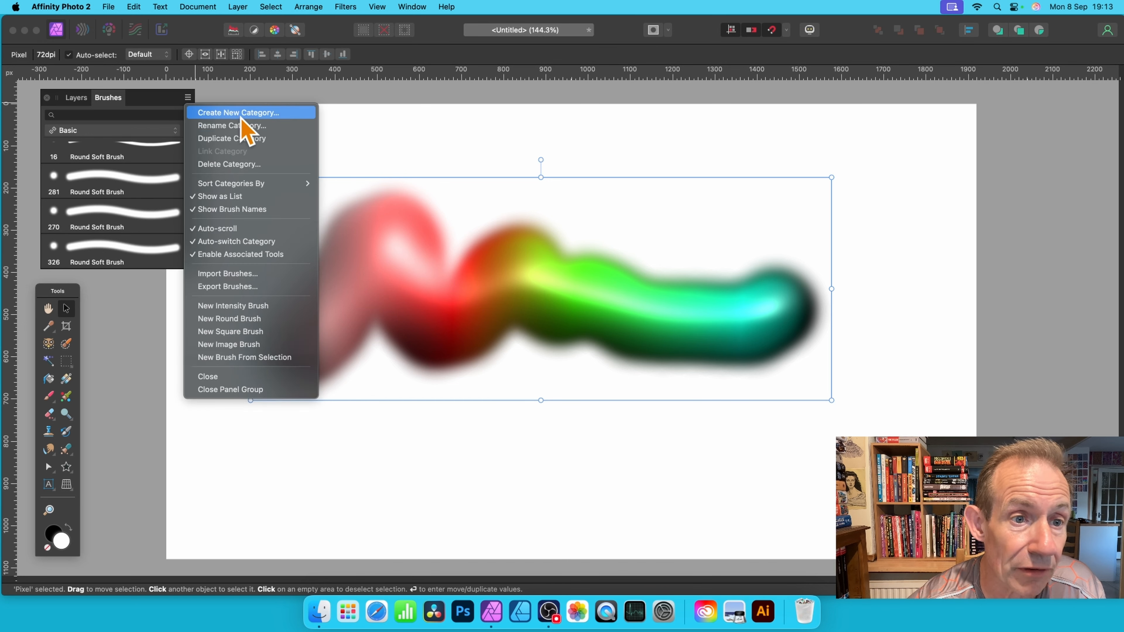
click(138, 107)
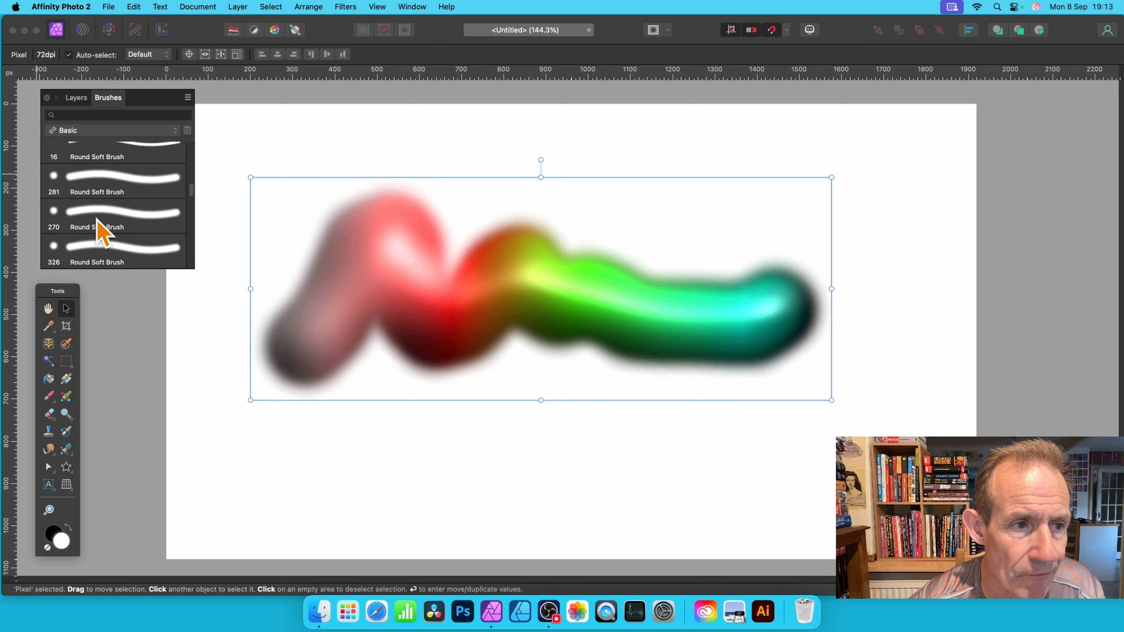
Step: Create a new brush from the selected 3D stroke and delete the stroke's layer from the canvas
click(189, 98)
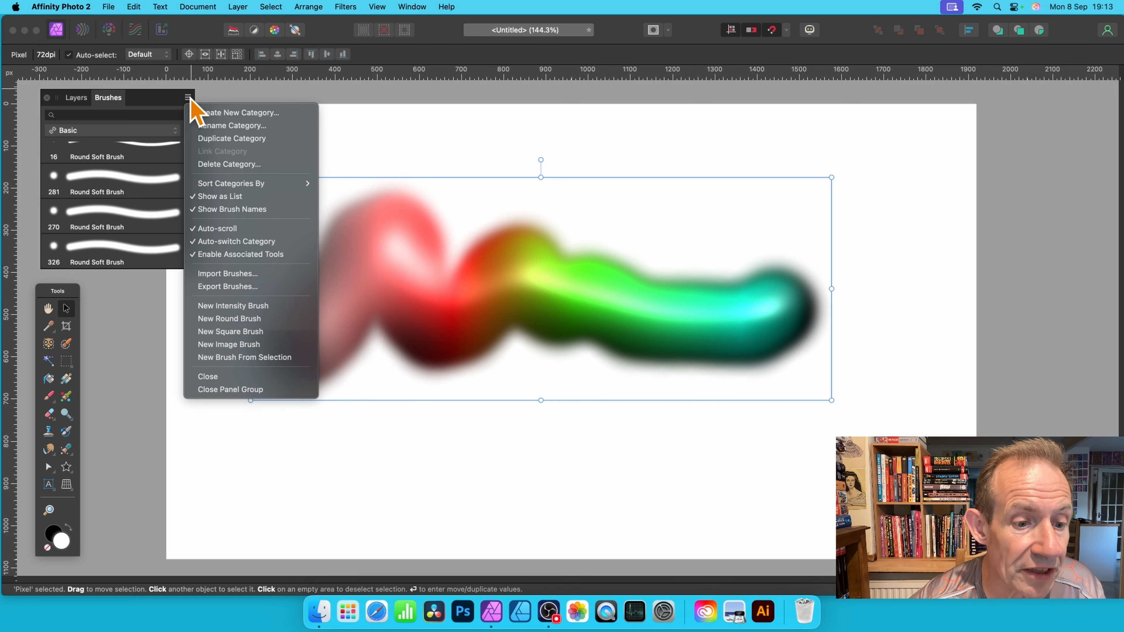
click(256, 364)
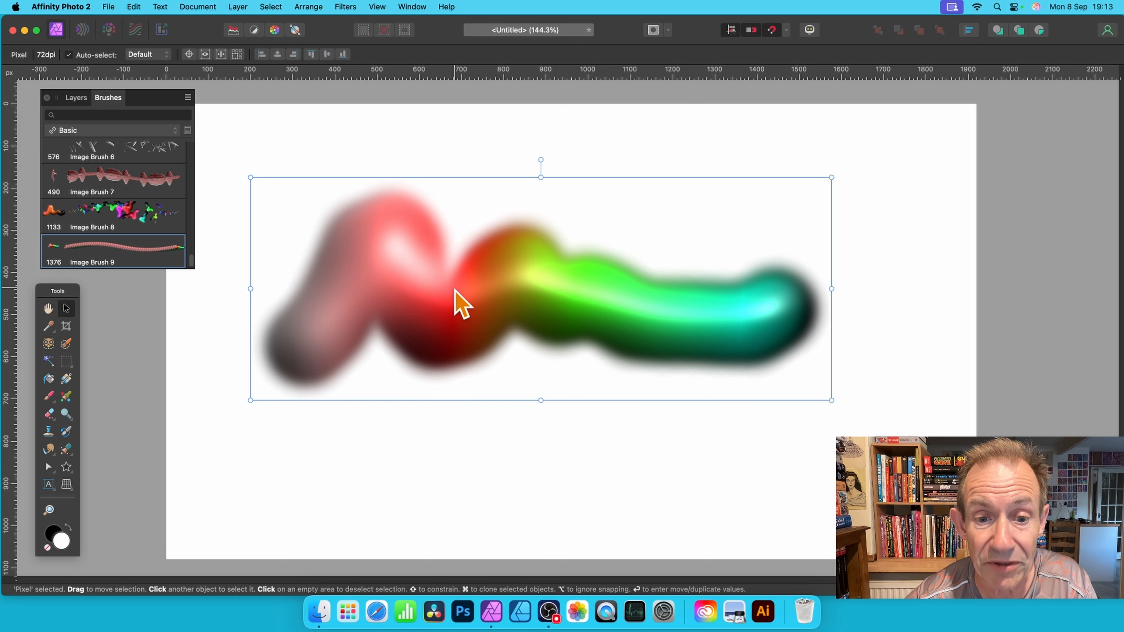
key(Delete)
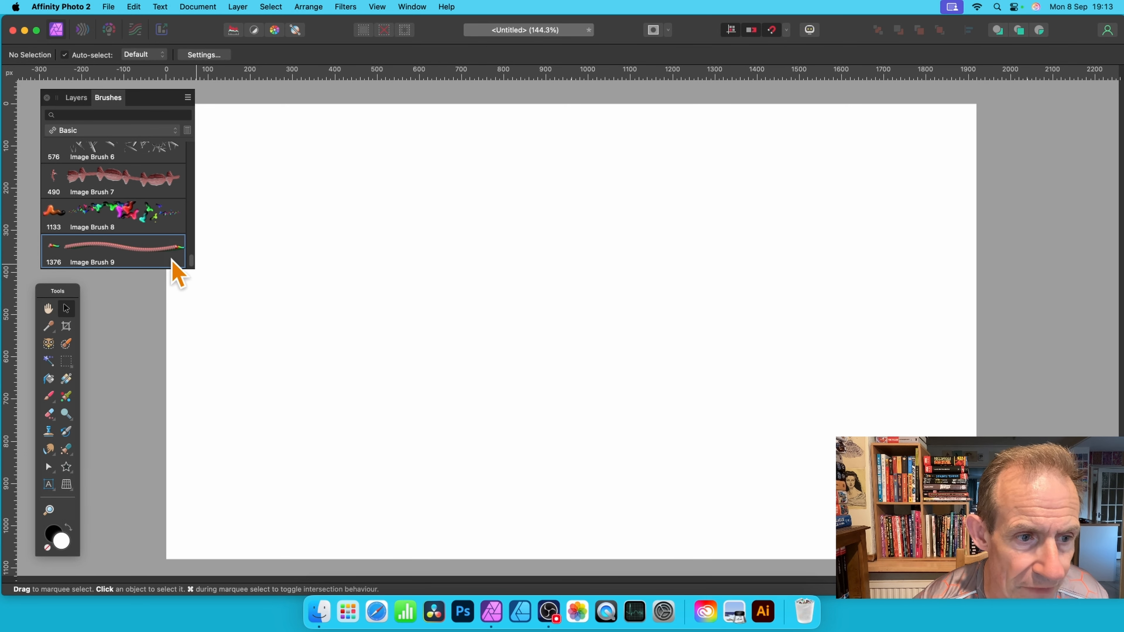
Step: Open the new image brush for editing and set its Hue Jitter to 100% with the Random controller
double_click(145, 262)
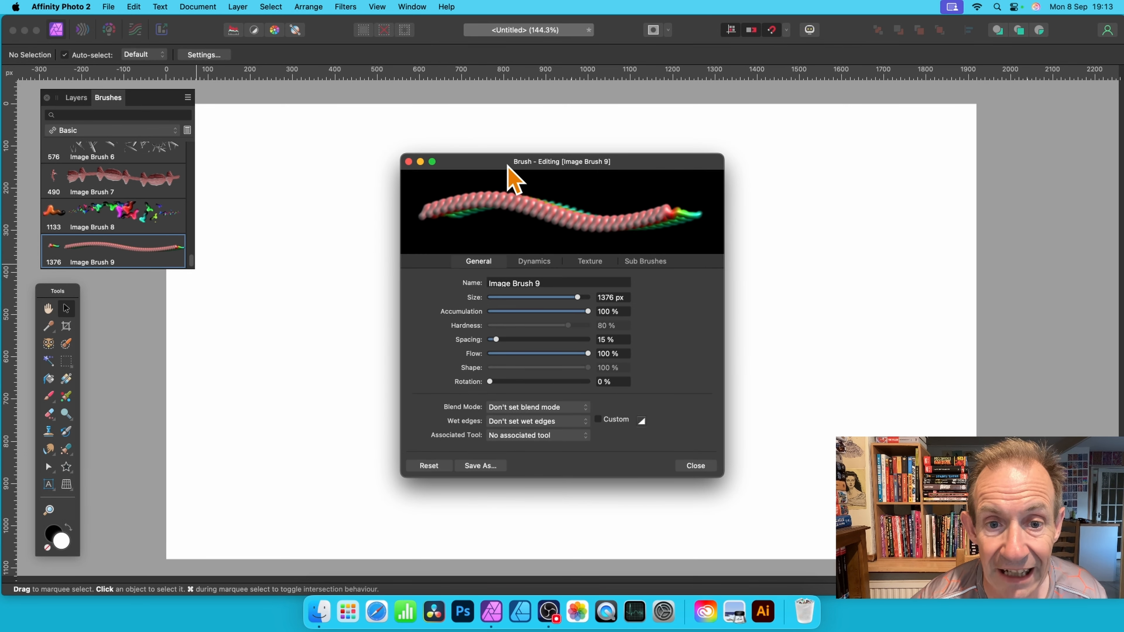
drag(508, 165, 454, 116)
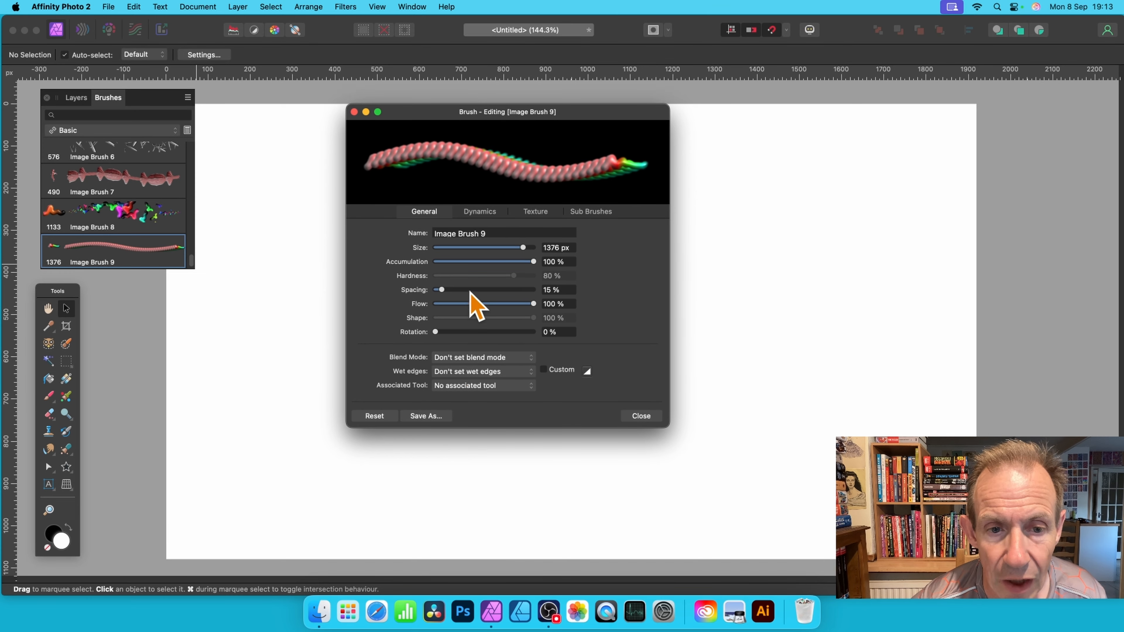
click(480, 211)
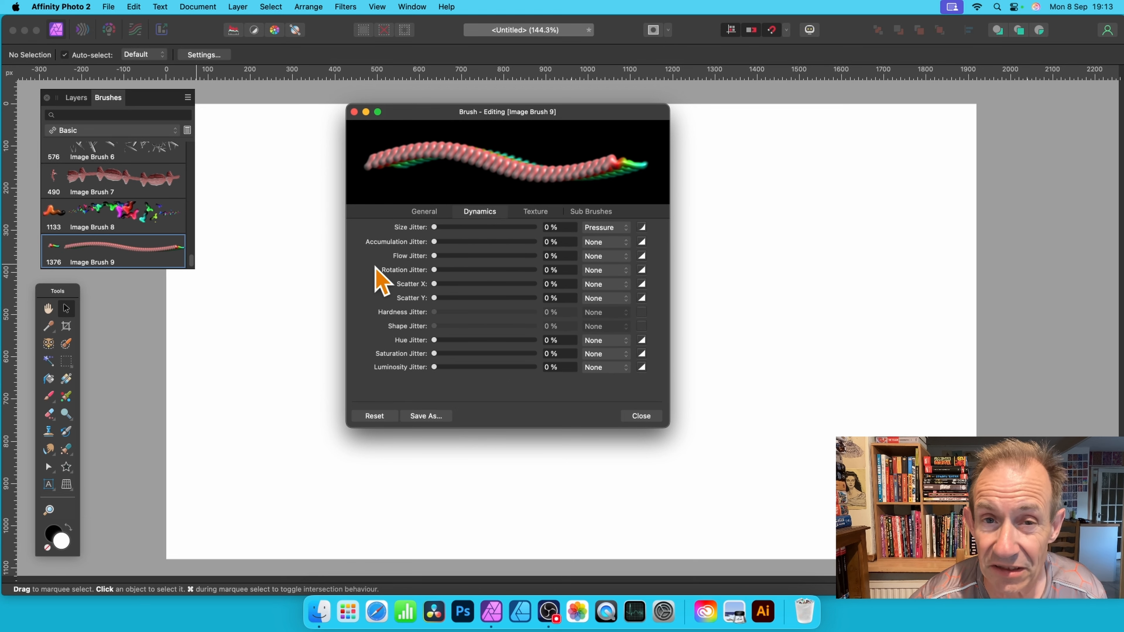
mouse_move(434, 340)
mouse_down()
mouse_move(519, 341)
mouse_move(557, 357)
mouse_up()
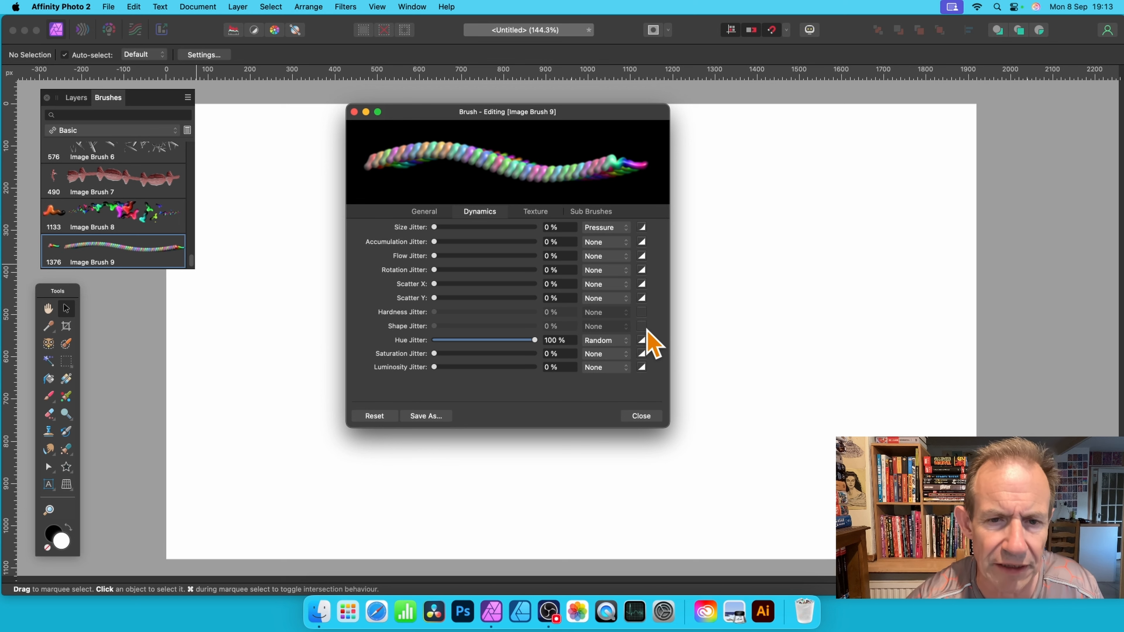
Step: Set the brush's random Rotation Jitter to 100%, Scatter X to 255%, Scatter Y to 310% and Size Jitter to about 93%
drag(434, 270, 545, 271)
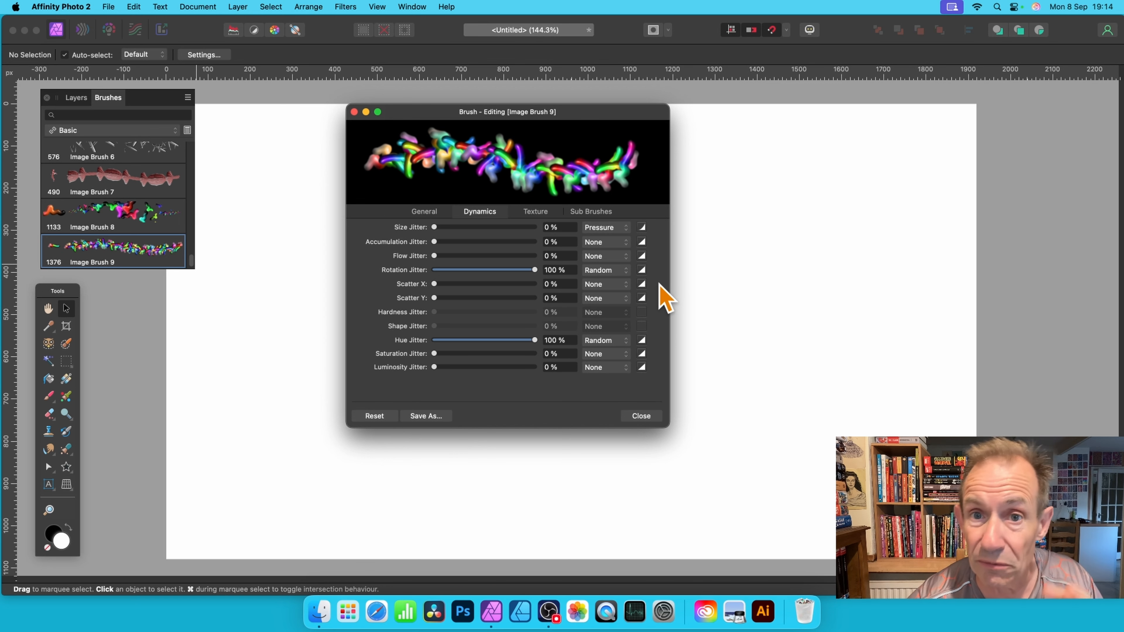
click(603, 271)
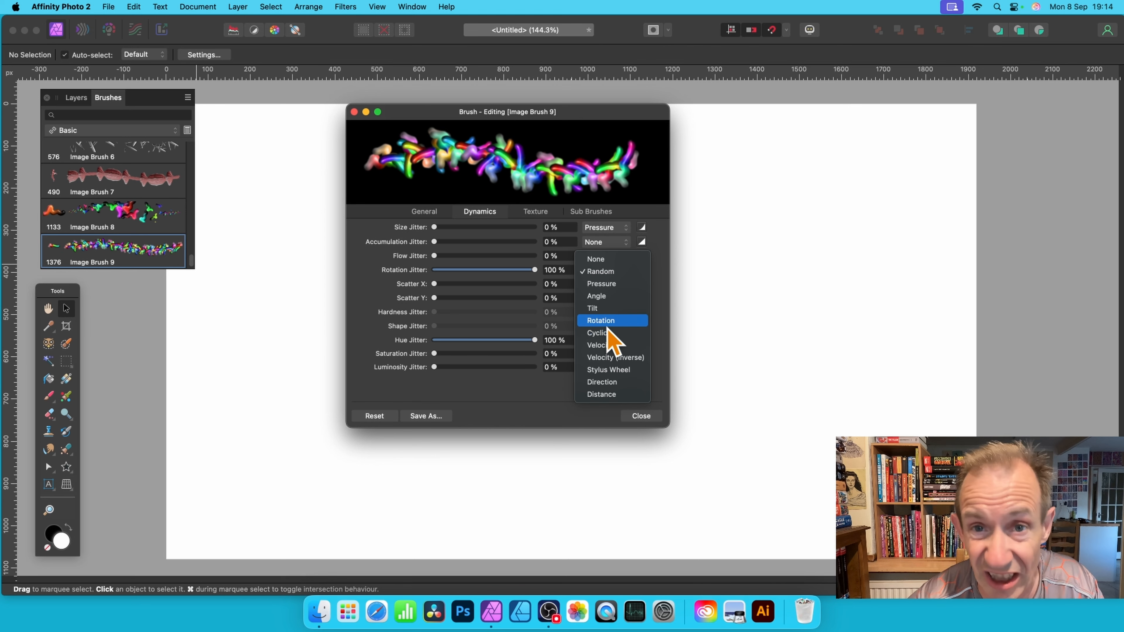
click(504, 385)
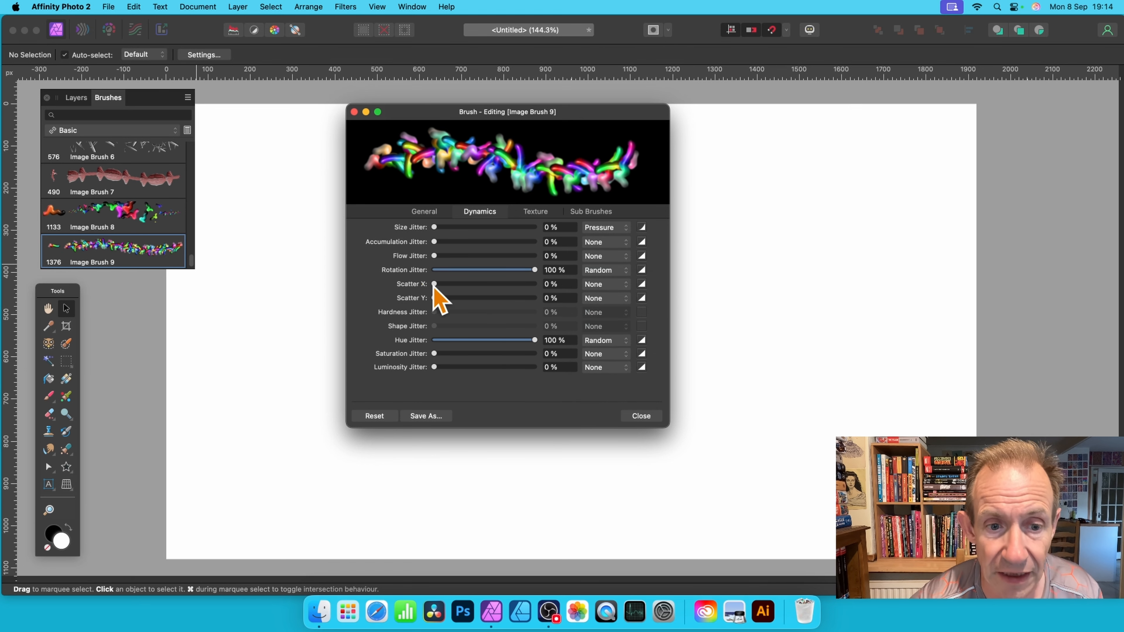
drag(447, 284, 465, 297)
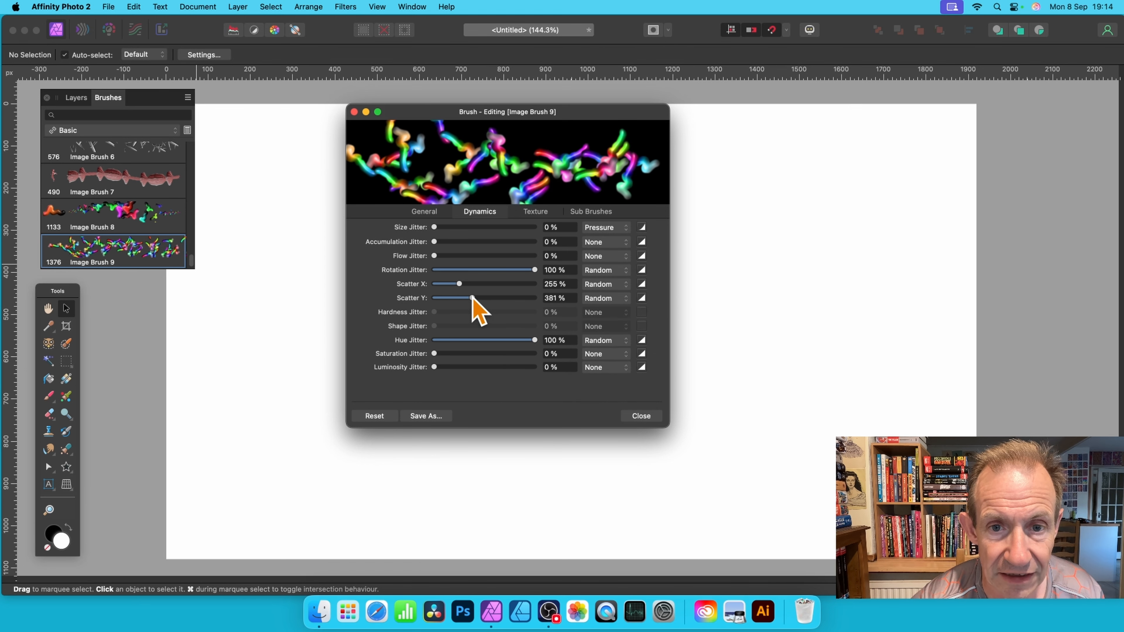
drag(446, 227, 528, 238)
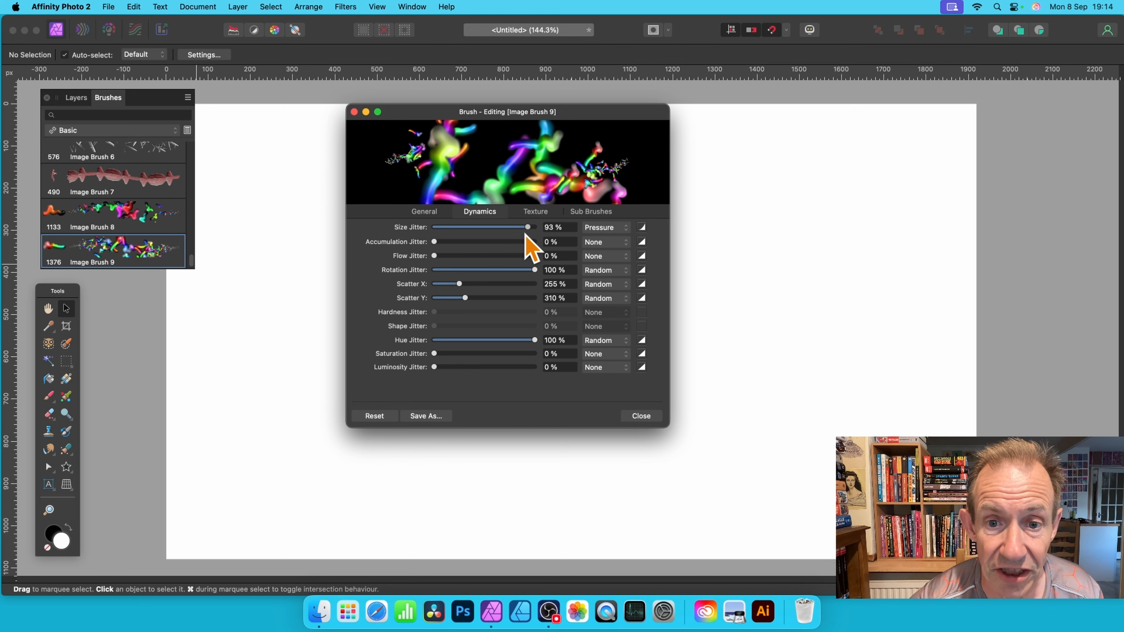
Step: Set the brush size to 412.1 px and close the brush editor
click(429, 214)
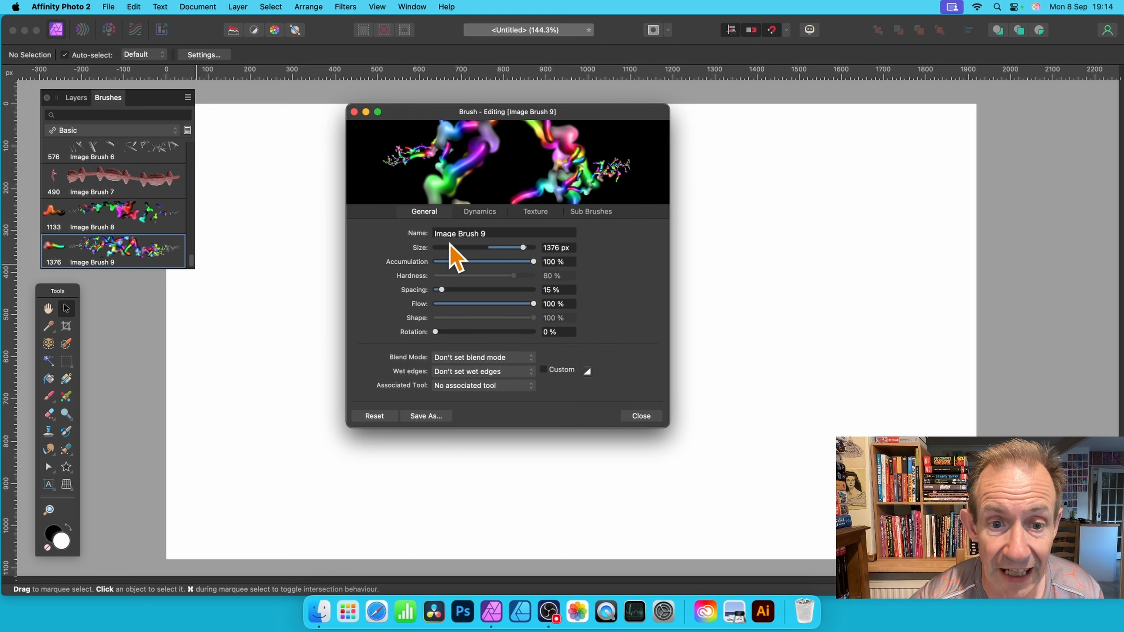
drag(523, 248, 510, 248)
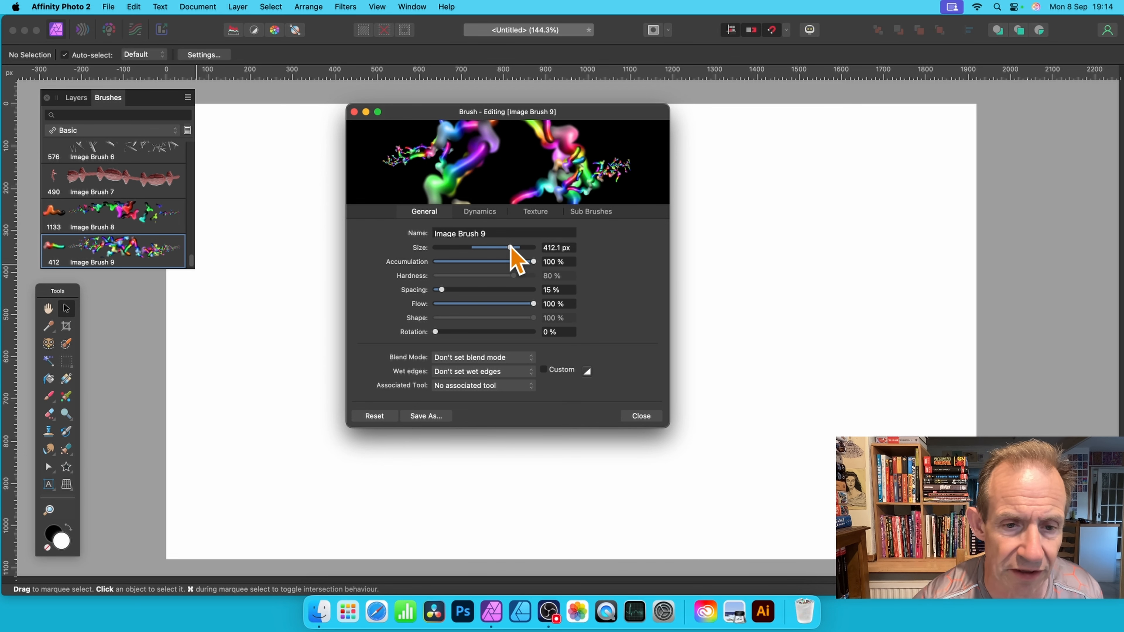
click(640, 417)
mouse_move(476, 247)
mouse_down()
mouse_move(496, 265)
mouse_move(603, 228)
mouse_up()
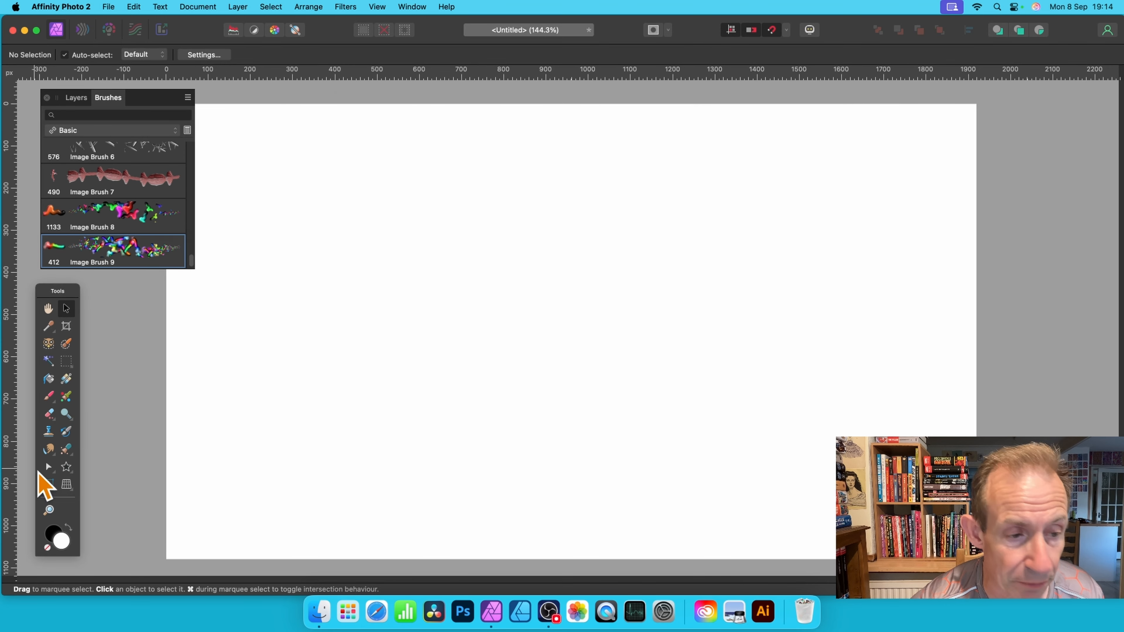
Step: Paint over the whole blank canvas with the custom brush at 412.1 px using the Paint Brush tool
click(50, 397)
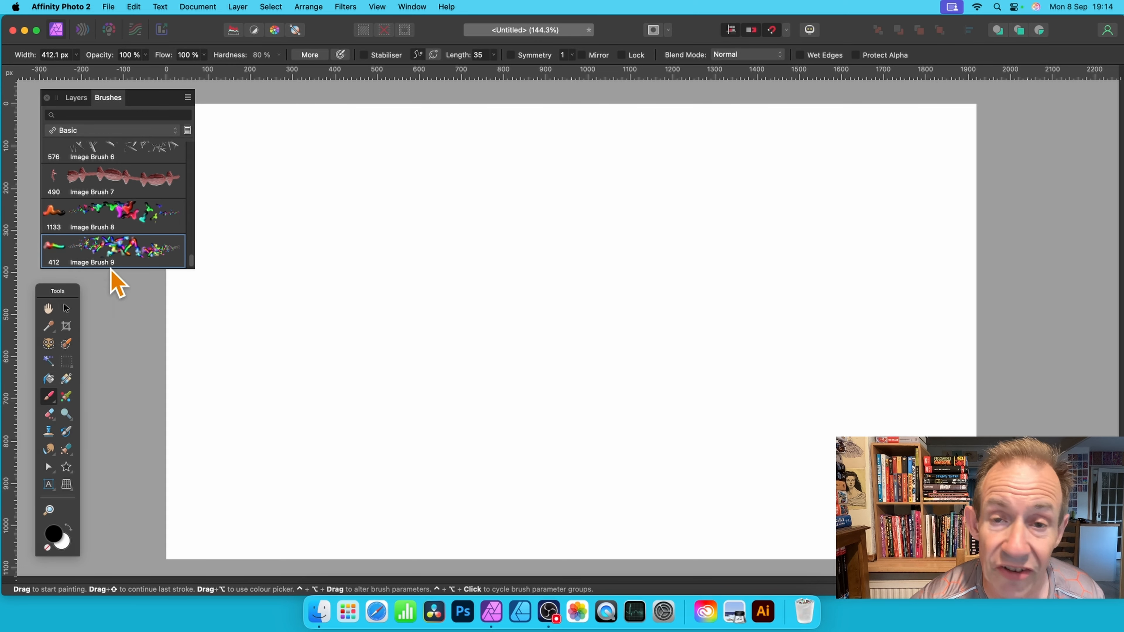
mouse_move(642, 329)
mouse_down()
mouse_move(709, 240)
mouse_move(733, 301)
mouse_move(903, 382)
mouse_move(813, 284)
mouse_move(882, 186)
mouse_up()
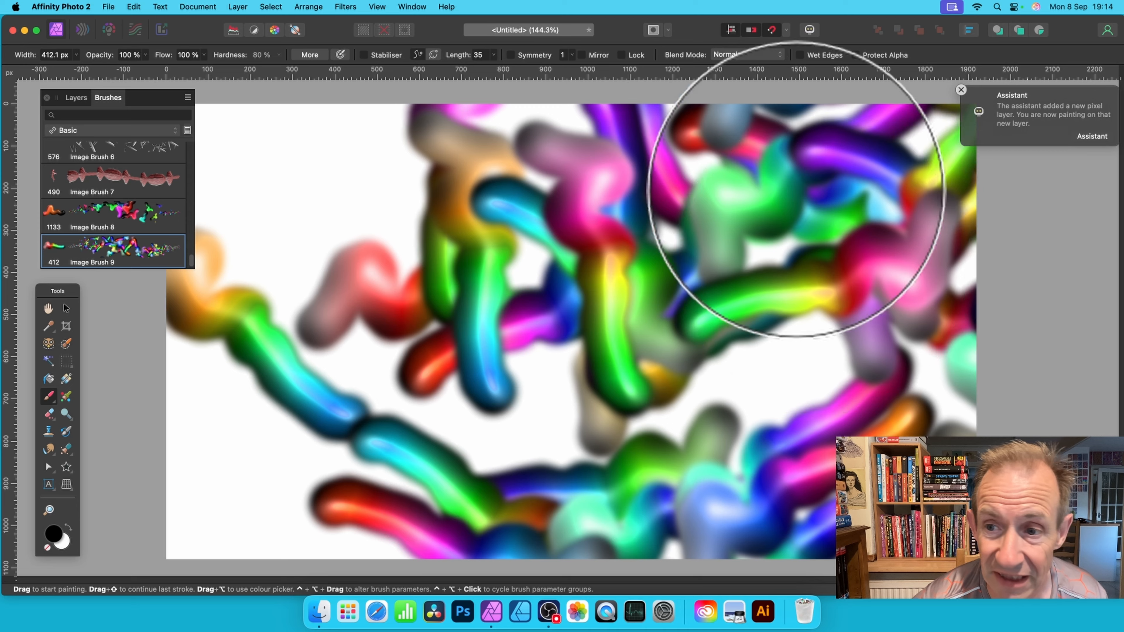
mouse_move(796, 189)
mouse_down()
mouse_move(878, 196)
mouse_move(883, 263)
mouse_move(853, 188)
mouse_up()
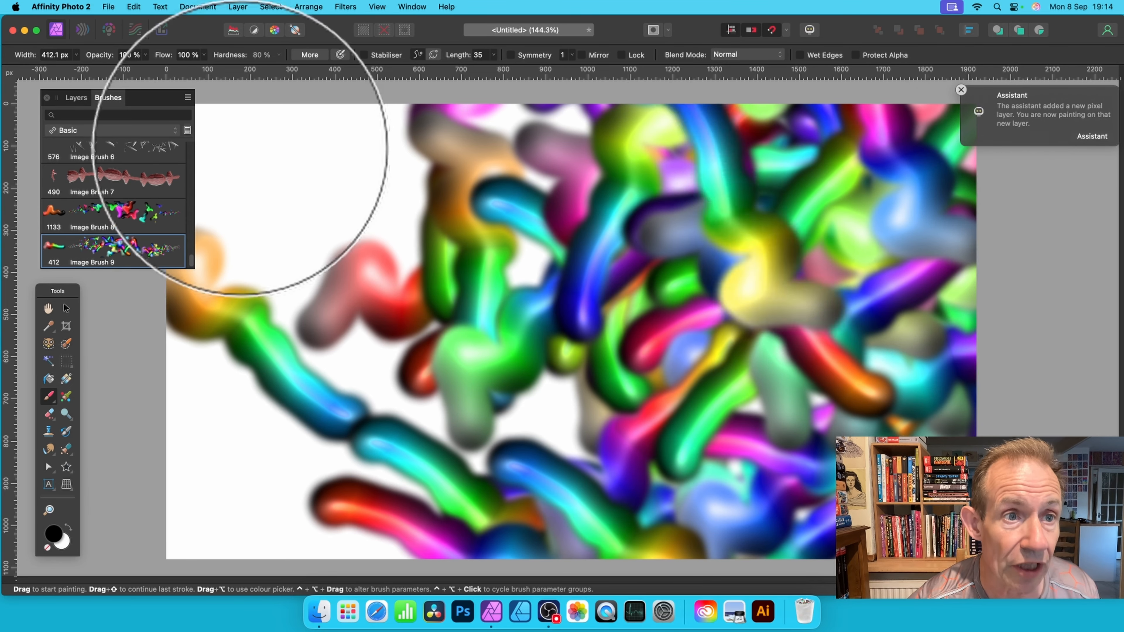
click(238, 6)
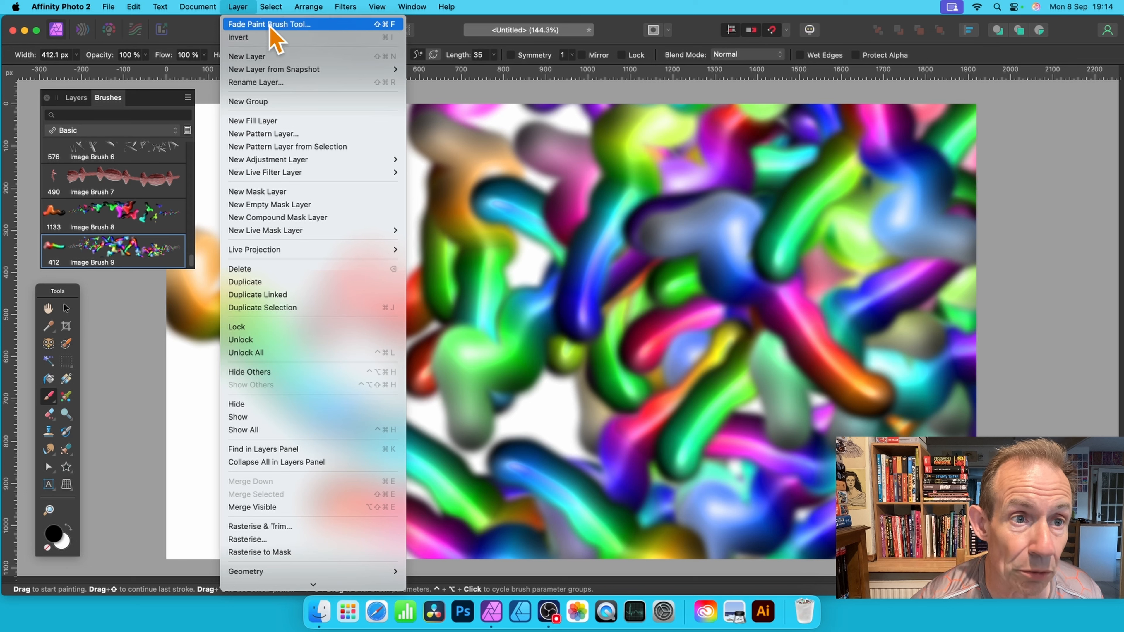
click(669, 299)
mouse_move(669, 299)
mouse_down()
mouse_move(589, 188)
mouse_move(535, 231)
mouse_move(381, 165)
mouse_move(391, 174)
mouse_move(332, 231)
mouse_move(183, 193)
mouse_move(401, 312)
mouse_move(735, 301)
mouse_move(701, 334)
mouse_move(863, 275)
mouse_move(640, 188)
mouse_move(643, 111)
mouse_move(420, 106)
mouse_up()
Step: Set the brush width to 280 px and paint a layer of smaller shapes across the canvas
click(77, 55)
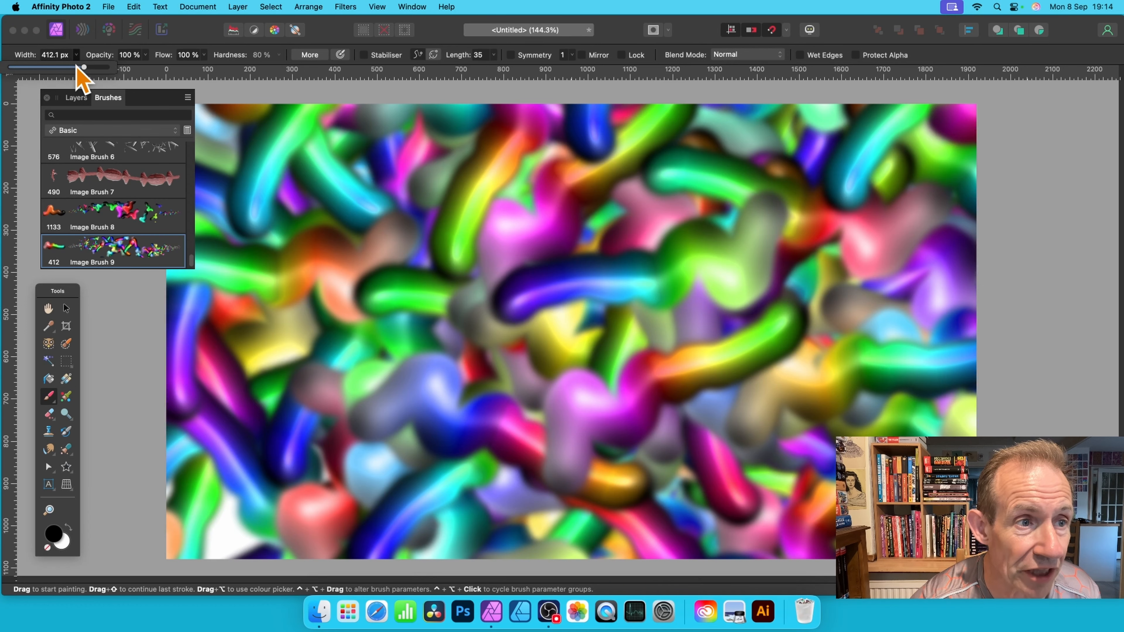
drag(80, 66, 72, 67)
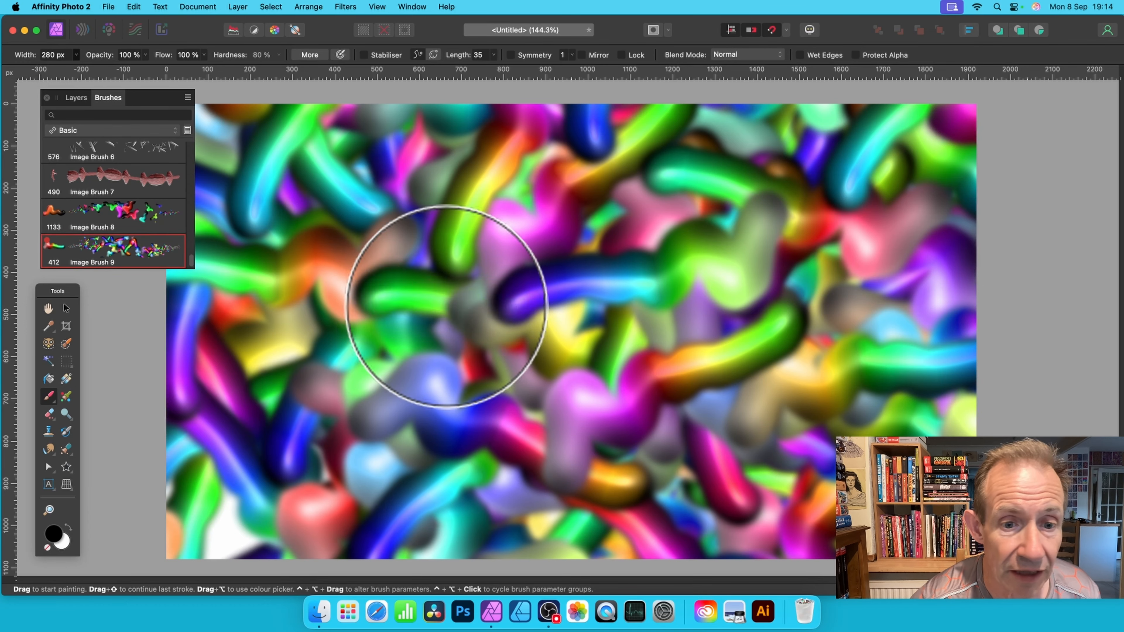
mouse_move(451, 288)
mouse_down()
mouse_move(790, 251)
mouse_move(854, 376)
mouse_move(315, 401)
mouse_move(188, 582)
mouse_move(188, 514)
mouse_move(306, 414)
mouse_up()
mouse_move(219, 90)
mouse_down()
mouse_move(240, 191)
mouse_move(419, 249)
mouse_move(386, 351)
mouse_move(723, 243)
mouse_move(864, 219)
mouse_move(798, 198)
mouse_move(819, 186)
mouse_up()
Step: Set the brush width to 140 px and paint finer shapes over the existing pattern
click(77, 55)
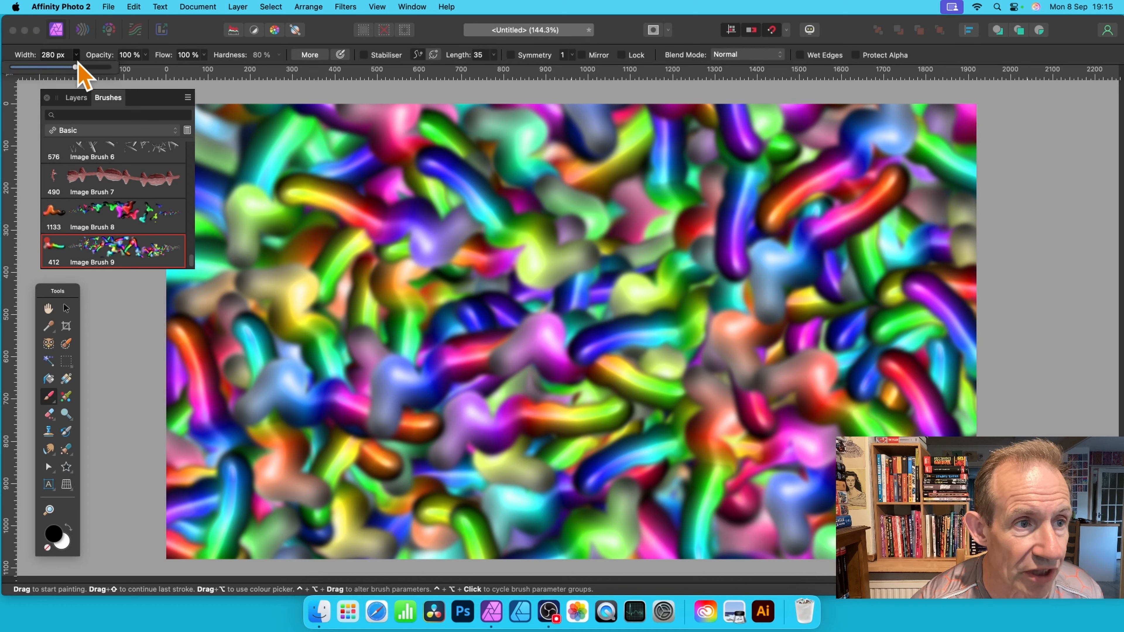
drag(76, 62, 62, 66)
mouse_move(464, 306)
mouse_down()
mouse_move(742, 221)
mouse_move(994, 403)
mouse_move(391, 125)
mouse_move(231, 214)
mouse_move(173, 469)
mouse_up()
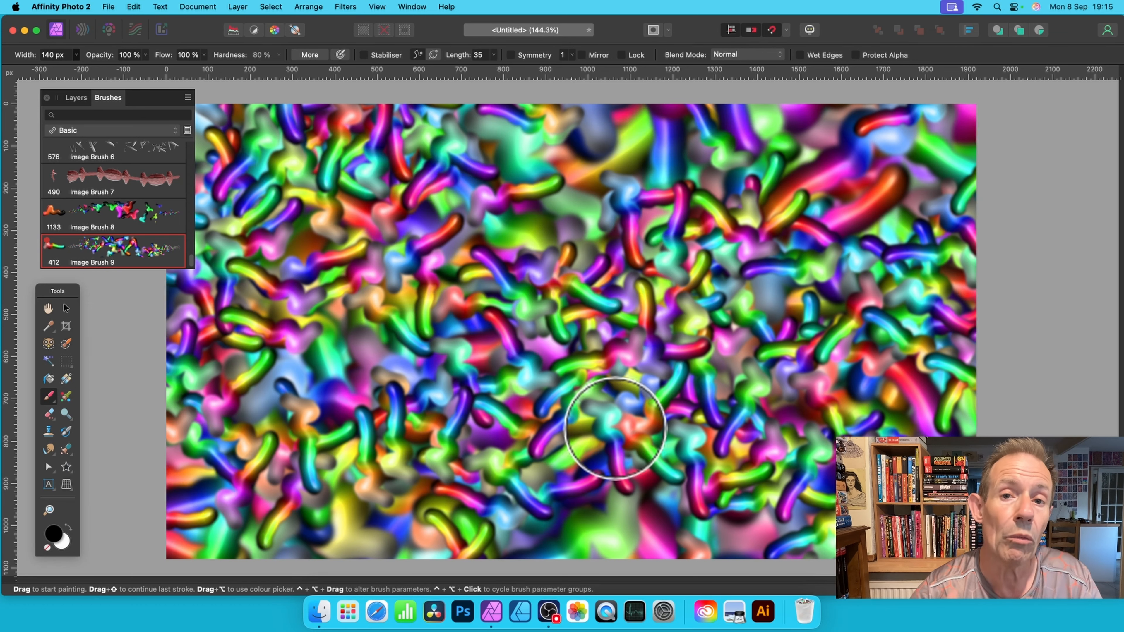
click(615, 428)
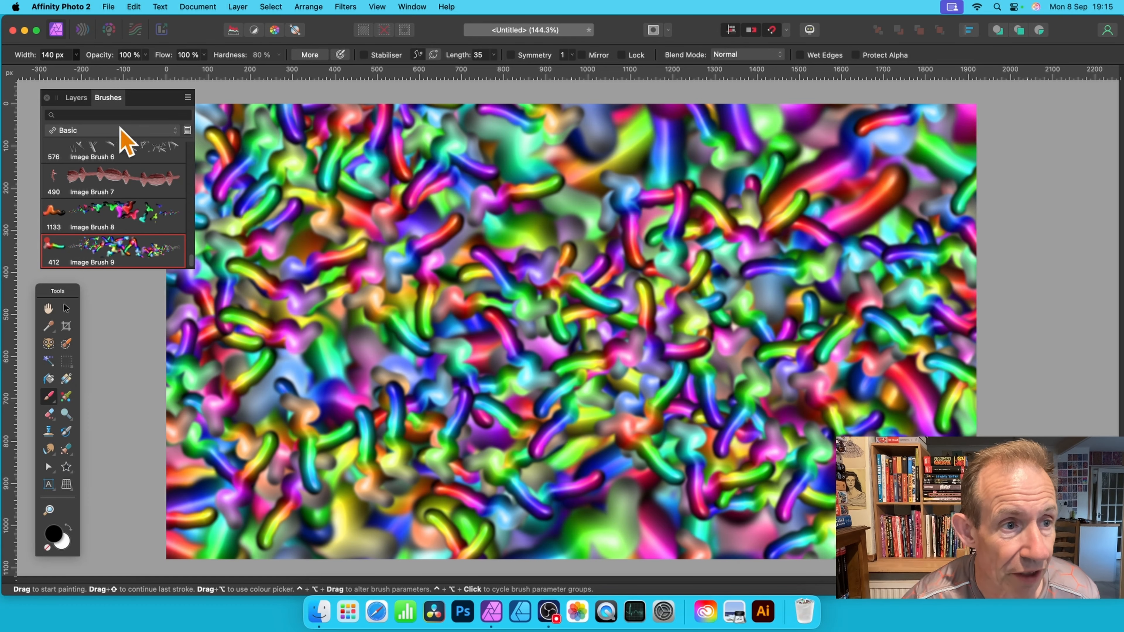
Step: Duplicate the painted pixel layer
click(76, 98)
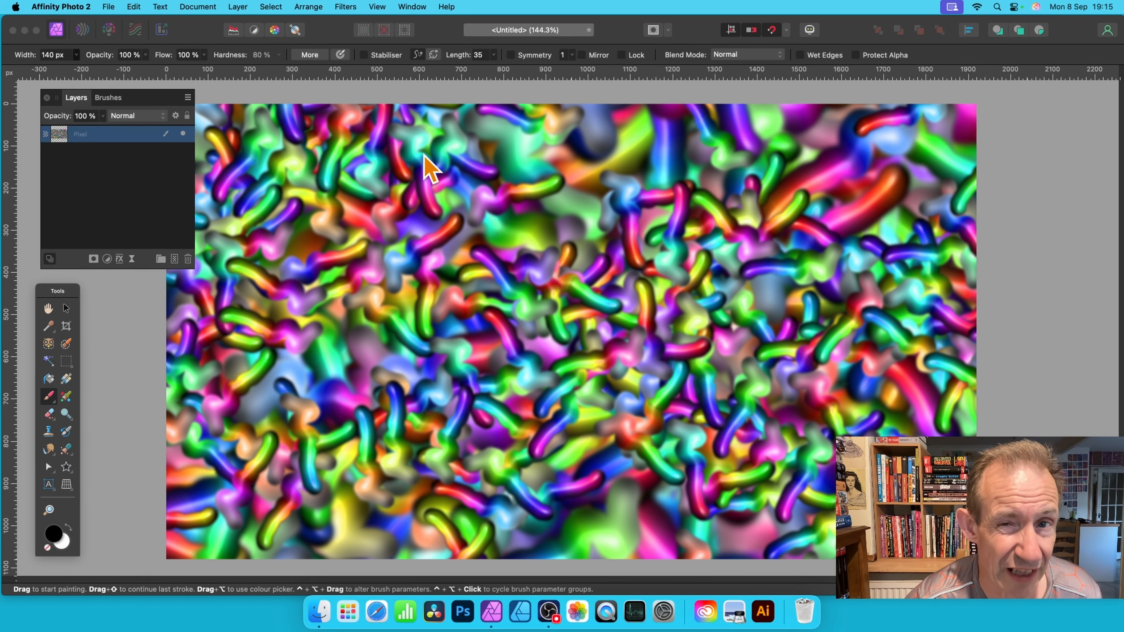
right_click(111, 141)
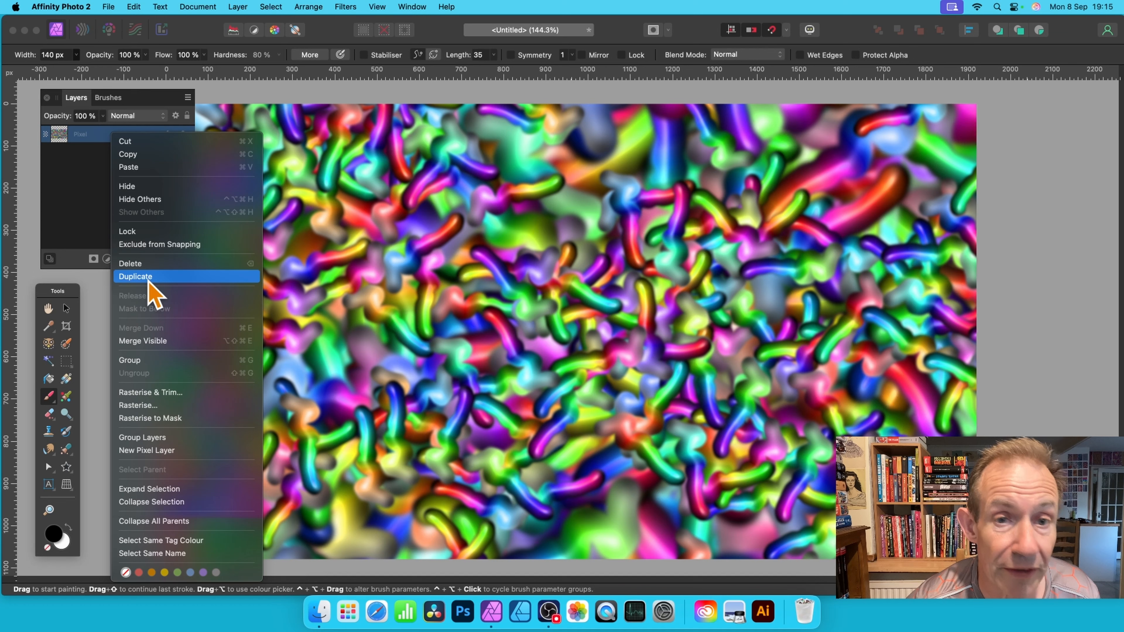
click(136, 276)
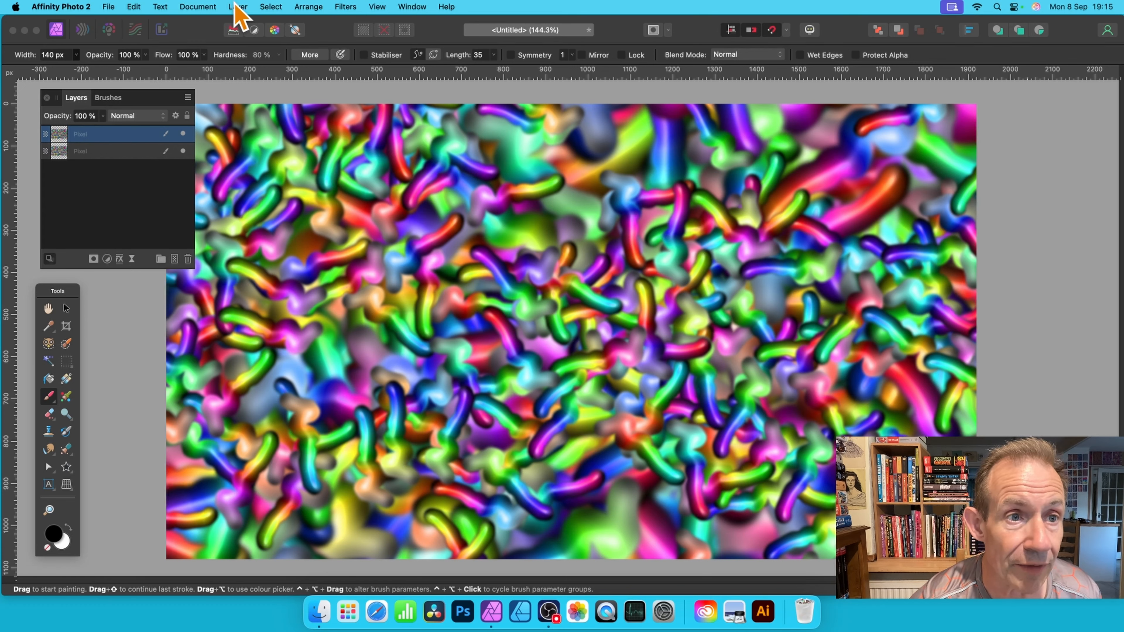
Step: Start the Displace filter on the duplicate layer with a strength of 300 px and load its map from the layers beneath
click(345, 7)
mouse_move(356, 70)
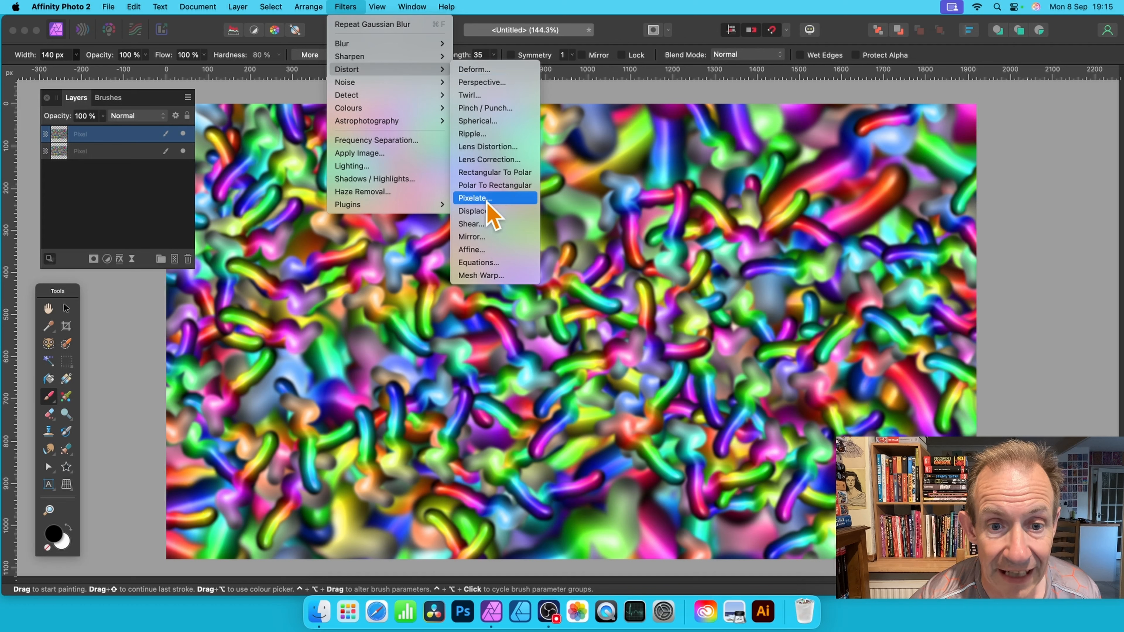
click(488, 211)
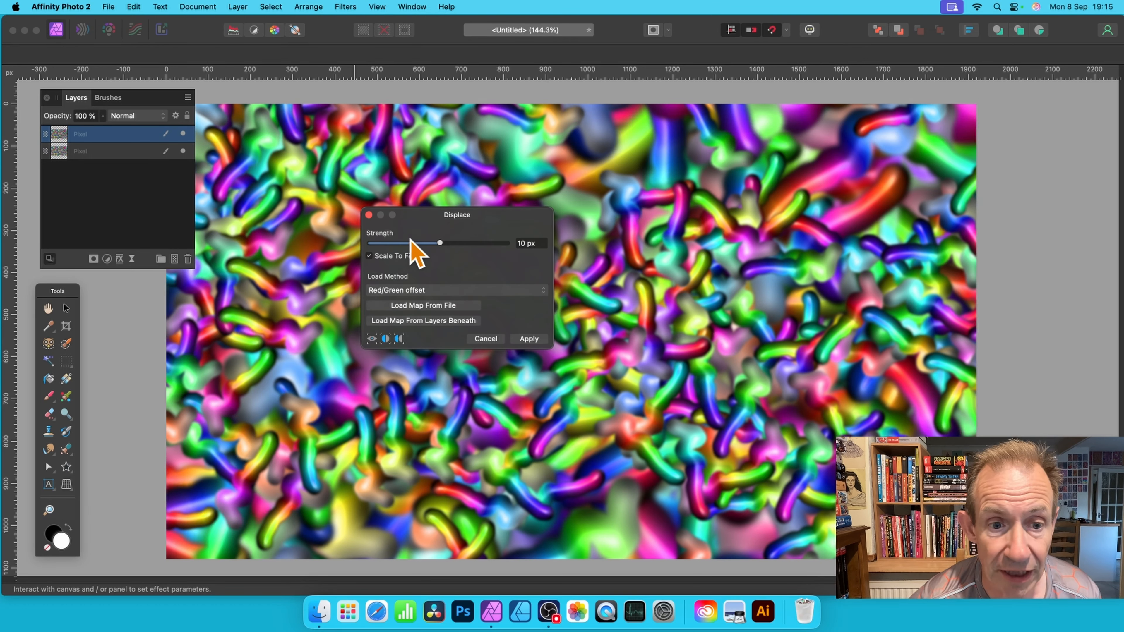
drag(454, 243, 479, 243)
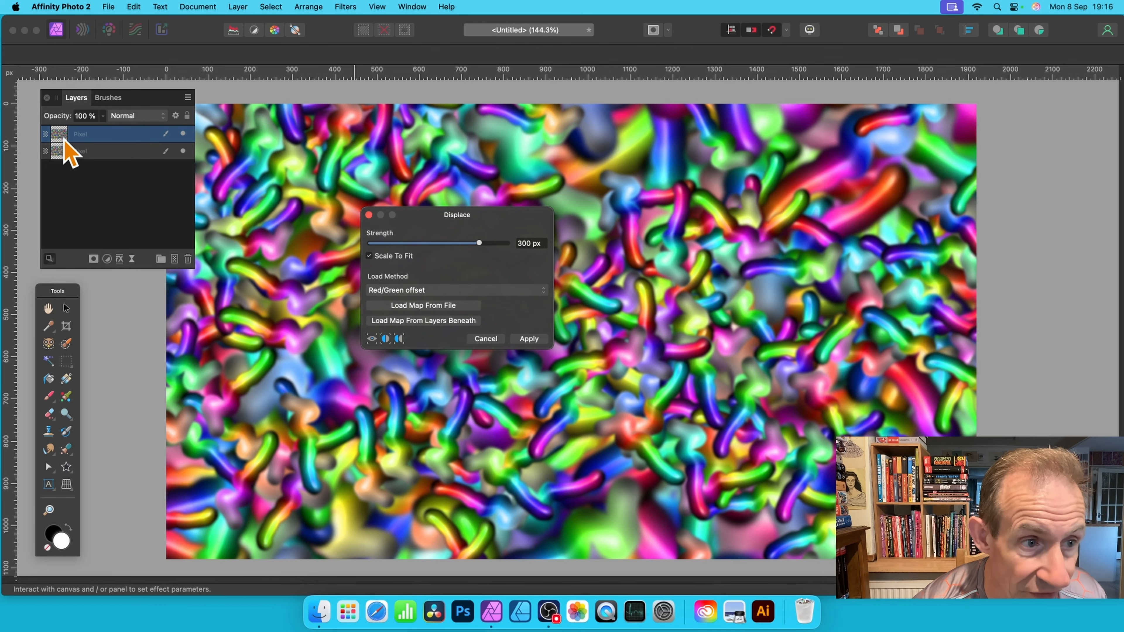
click(462, 322)
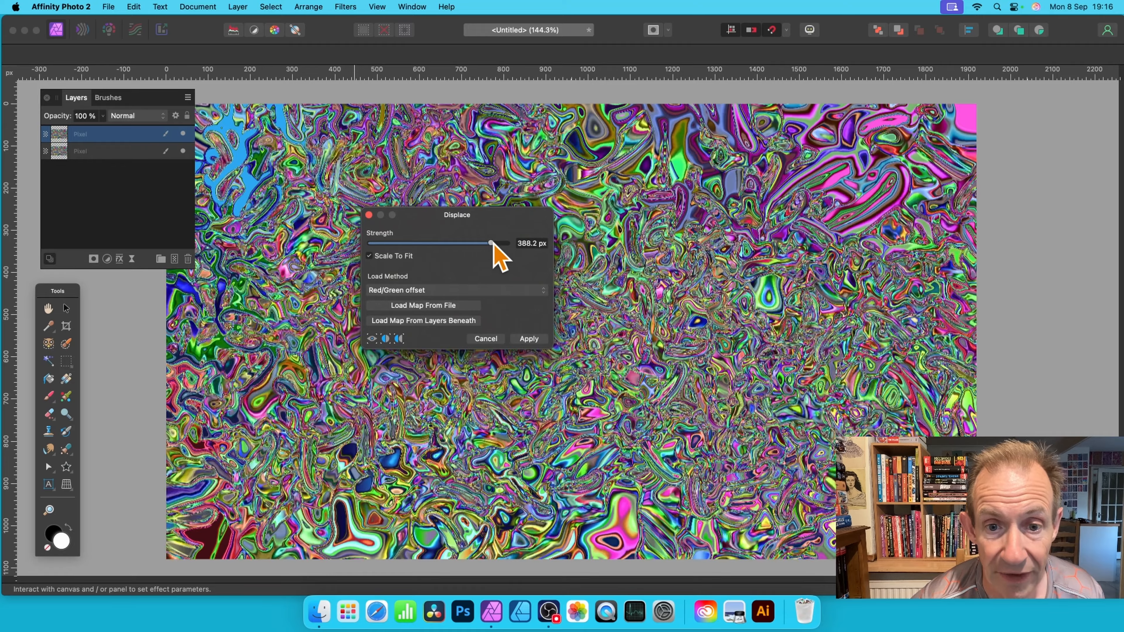
Step: Set the Displace strength to 113.5 px, reload the map from the layers beneath and apply the filter
drag(481, 243, 444, 244)
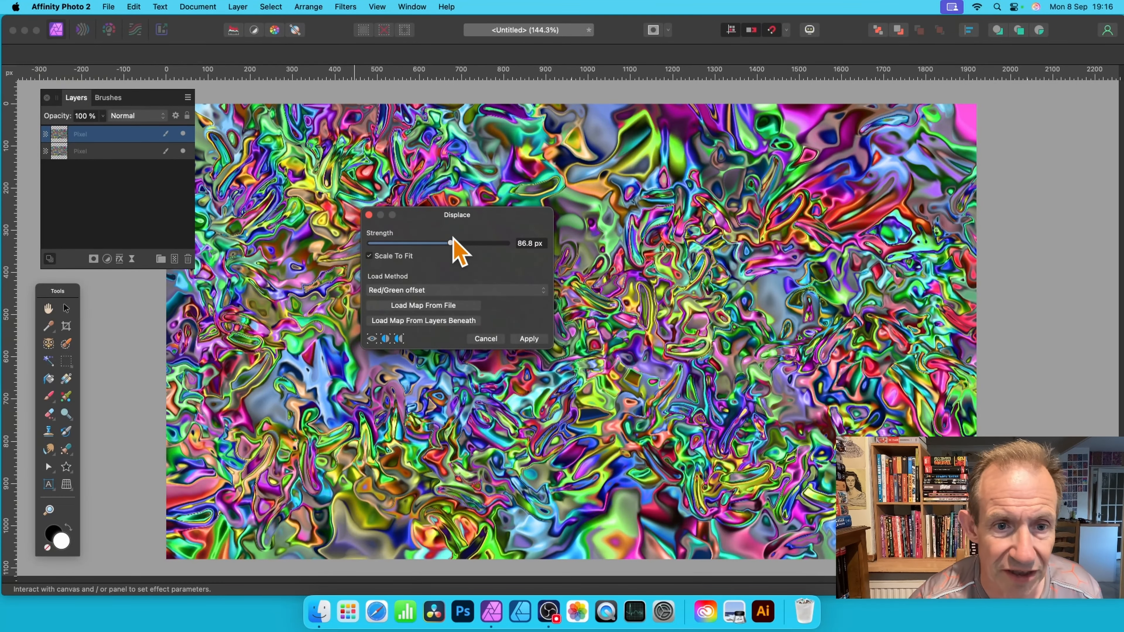
drag(445, 244, 615, 195)
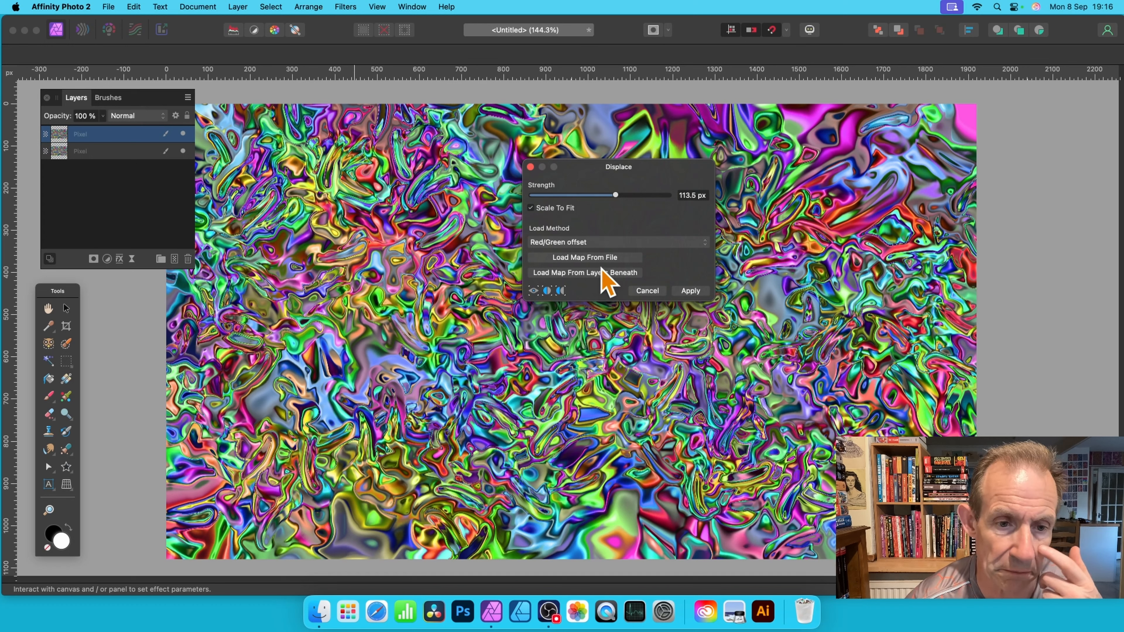
click(576, 273)
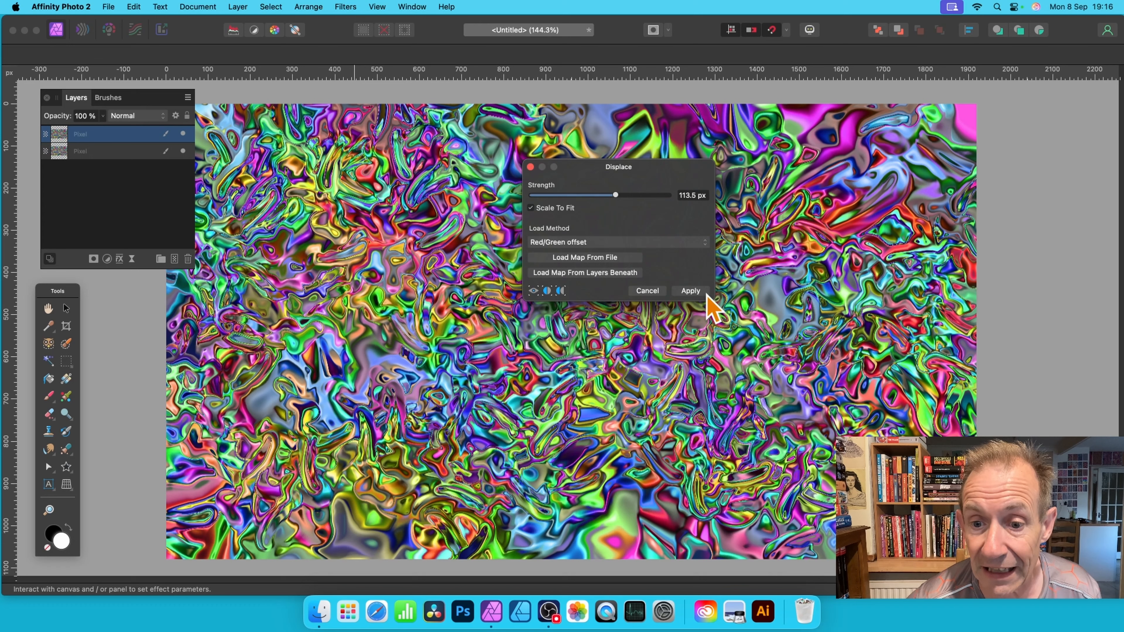
click(690, 290)
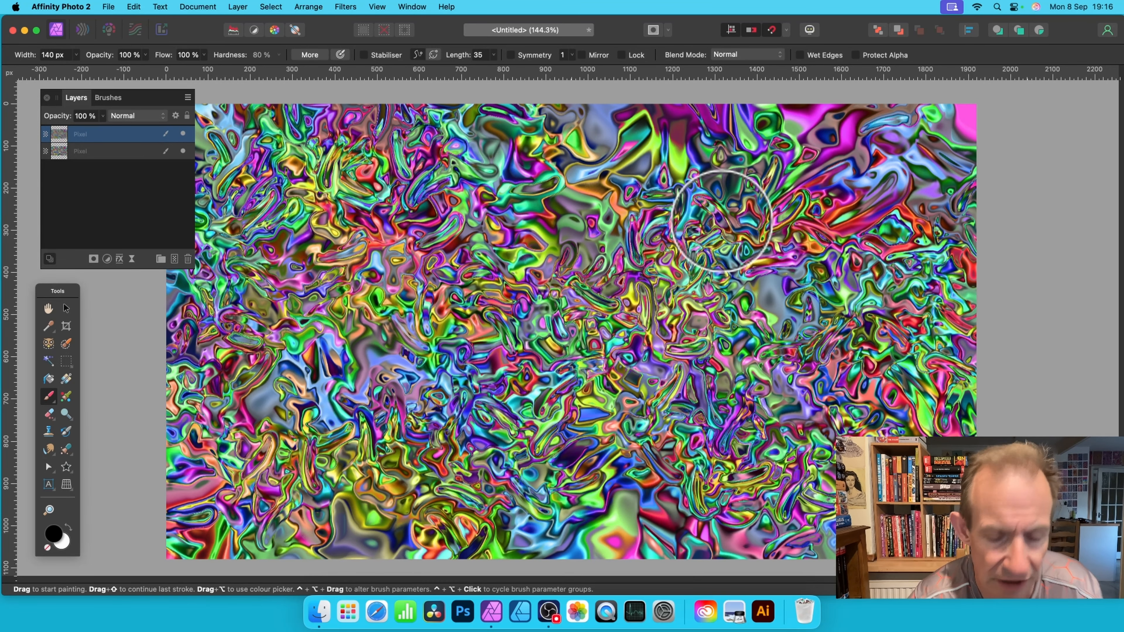
Step: Undo the last displacement and apply a Gaussian Blur with a 9.2 px radius to the lower pixel layer
key(super+z)
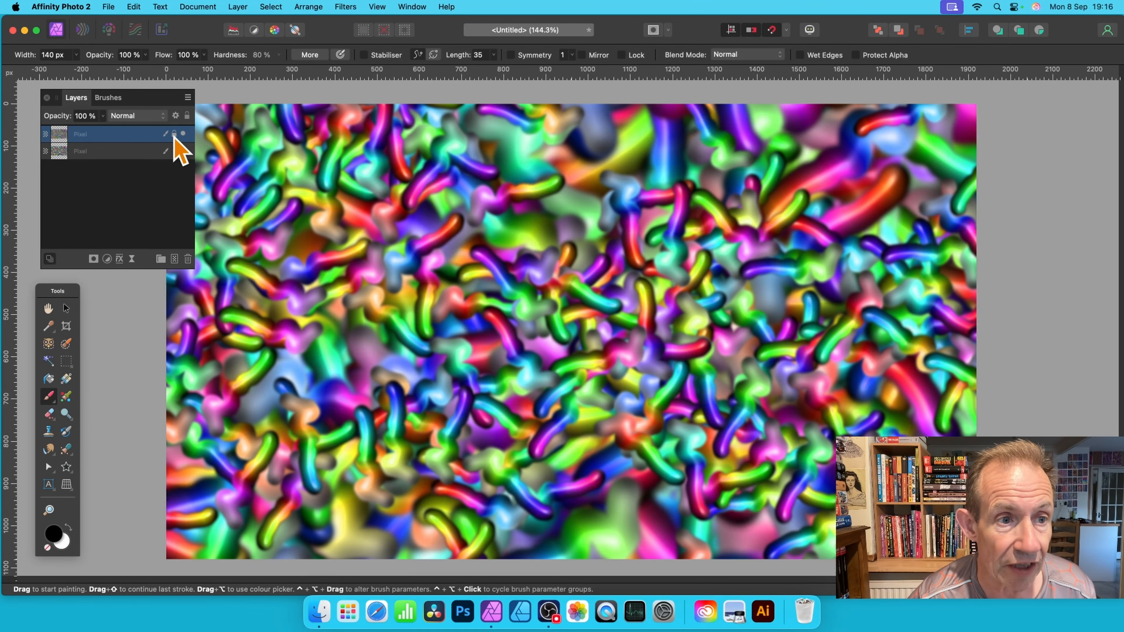
click(139, 153)
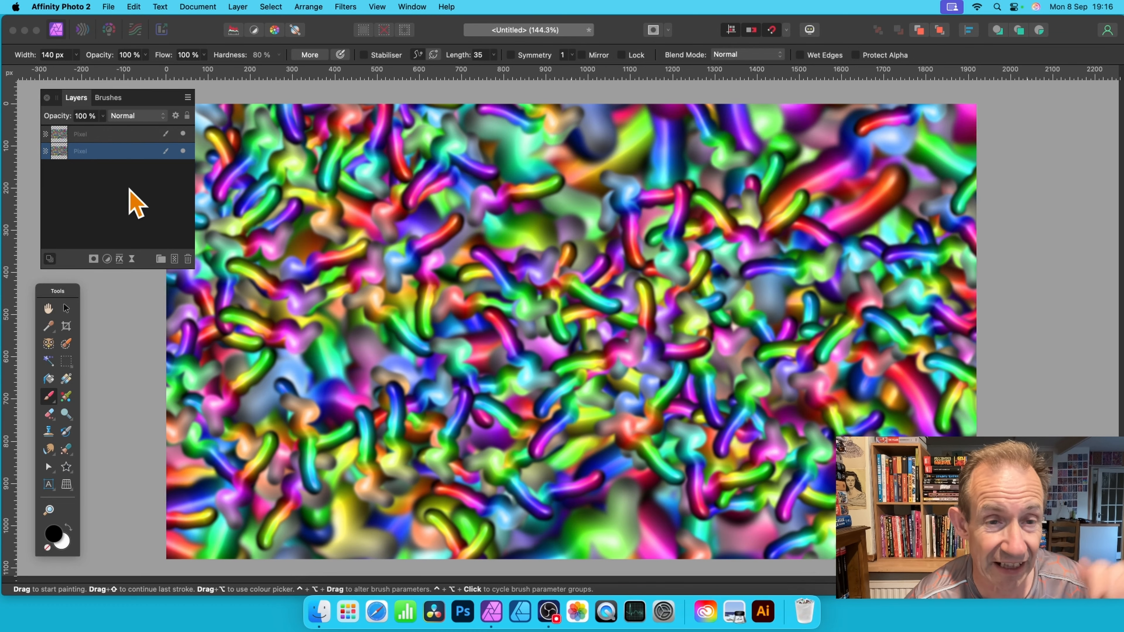
click(347, 6)
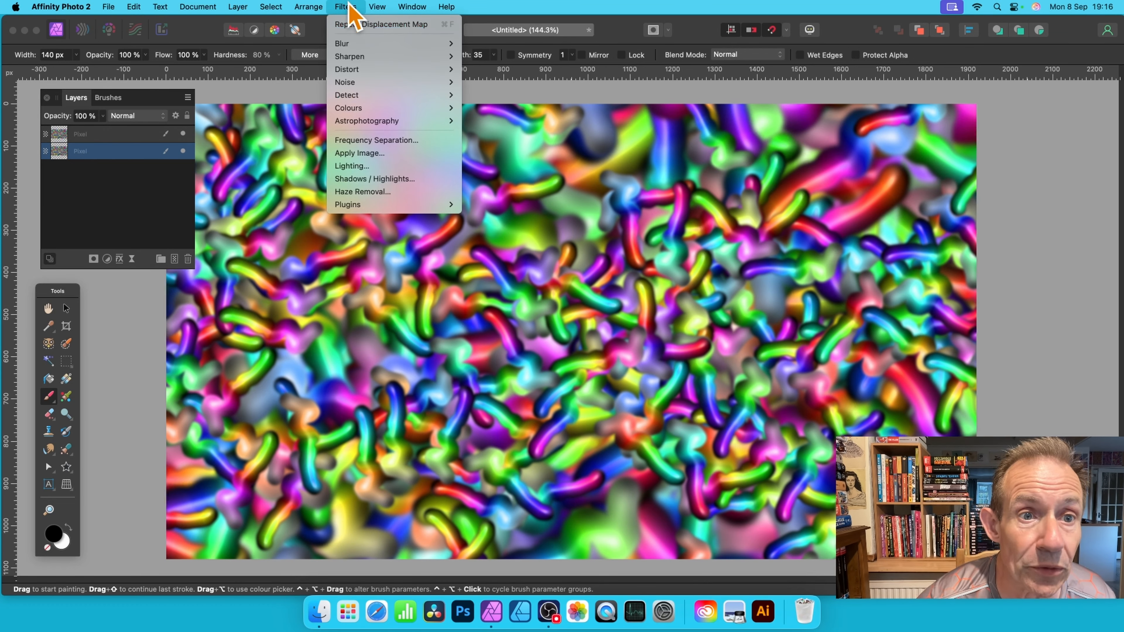
mouse_move(350, 44)
click(509, 57)
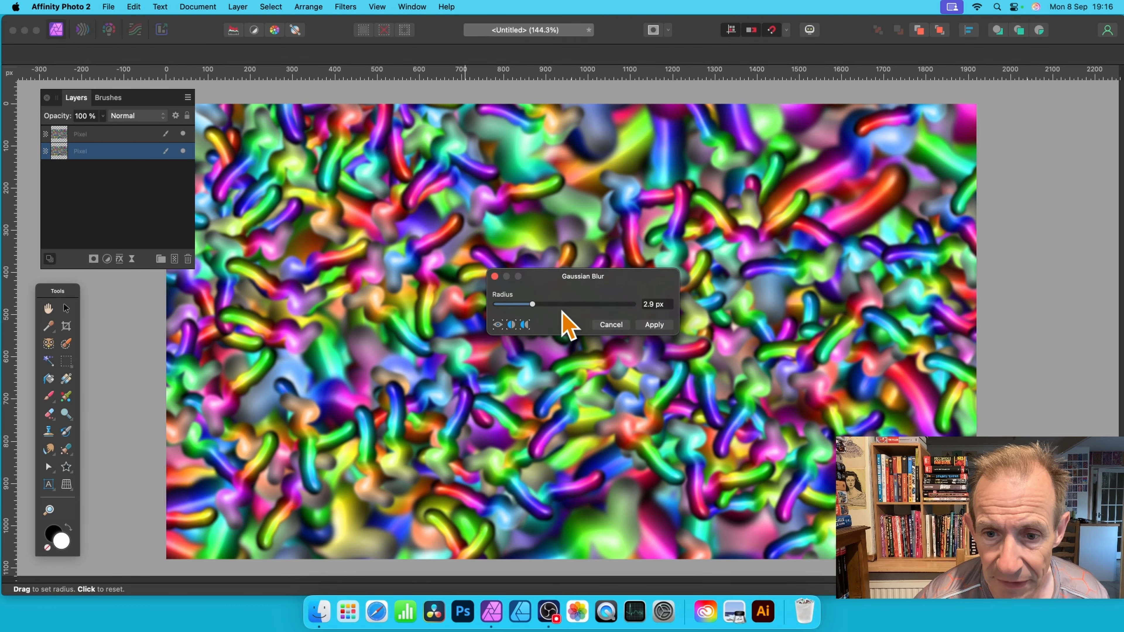
mouse_move(558, 305)
mouse_down()
mouse_move(544, 305)
mouse_move(570, 310)
mouse_move(552, 305)
mouse_up()
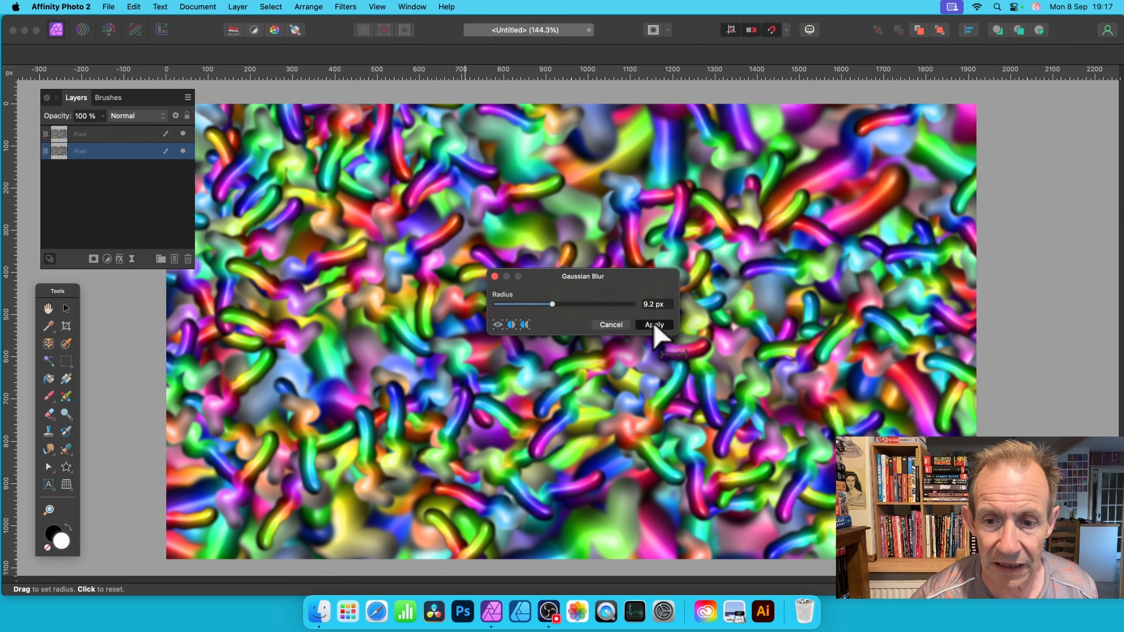
click(655, 326)
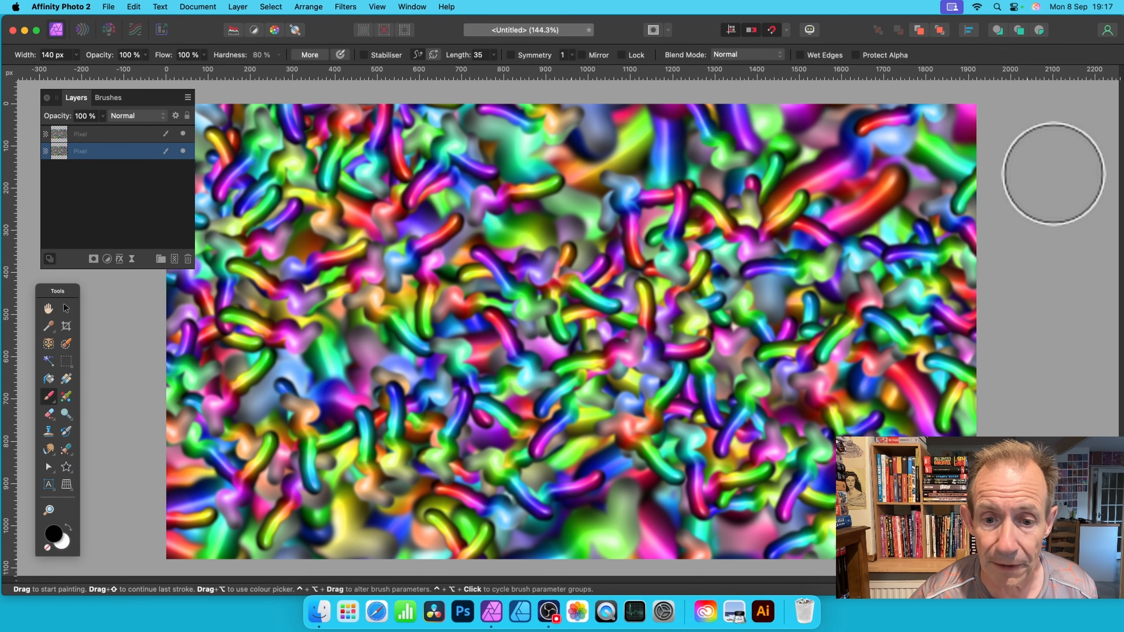
Step: Apply the Displace filter to the upper pixel layer with a map loaded from the layers beneath and a strength of 161 px
click(118, 137)
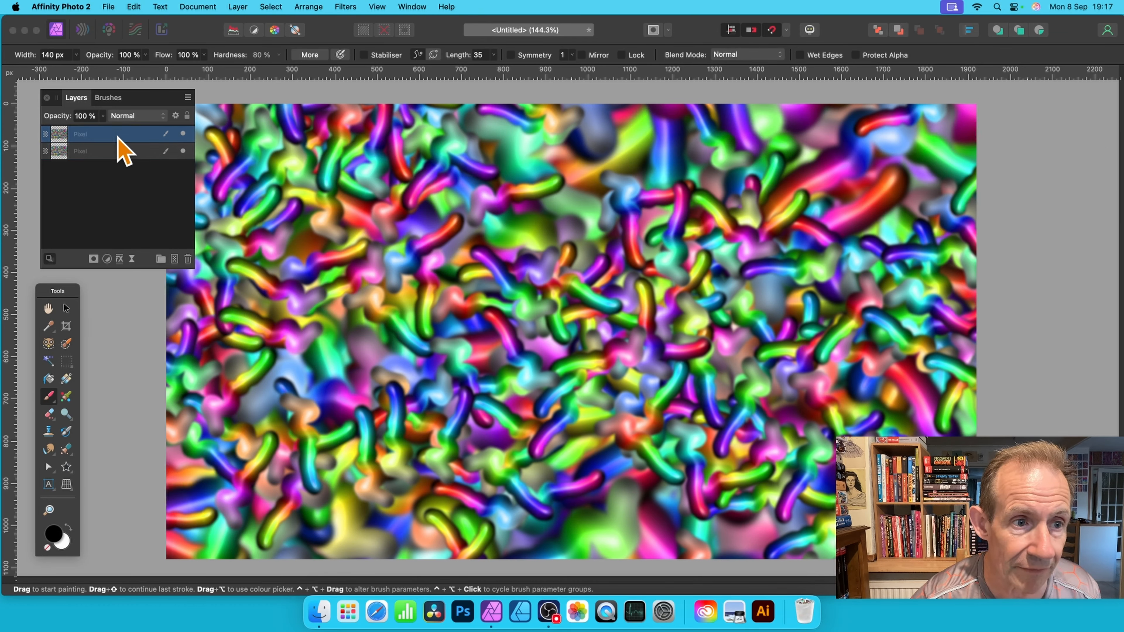
click(346, 6)
mouse_move(346, 70)
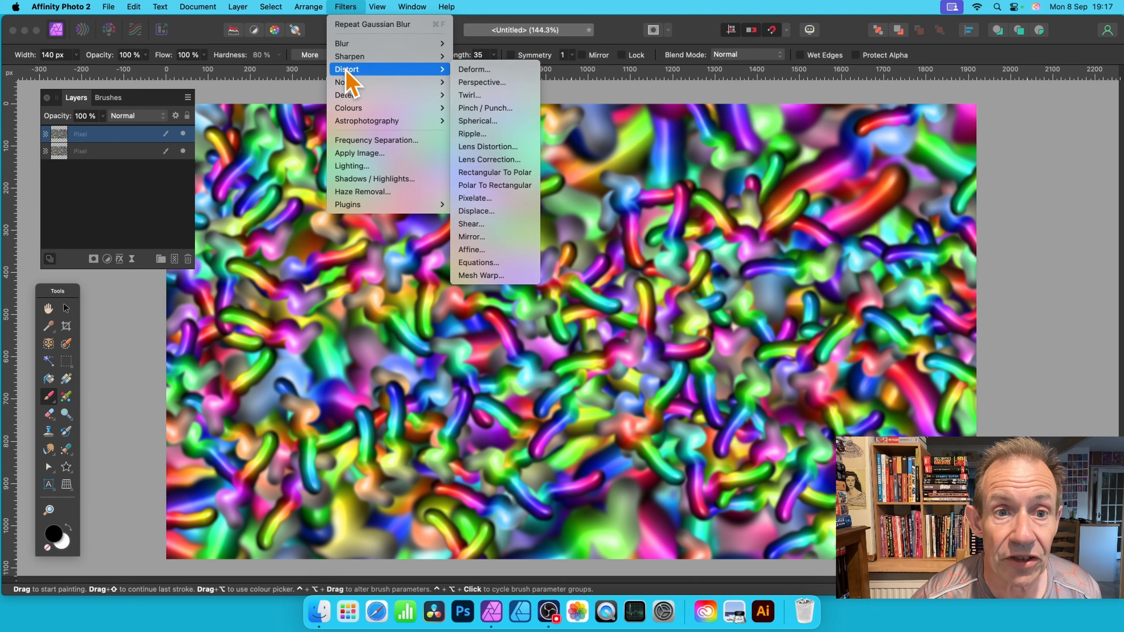
click(517, 215)
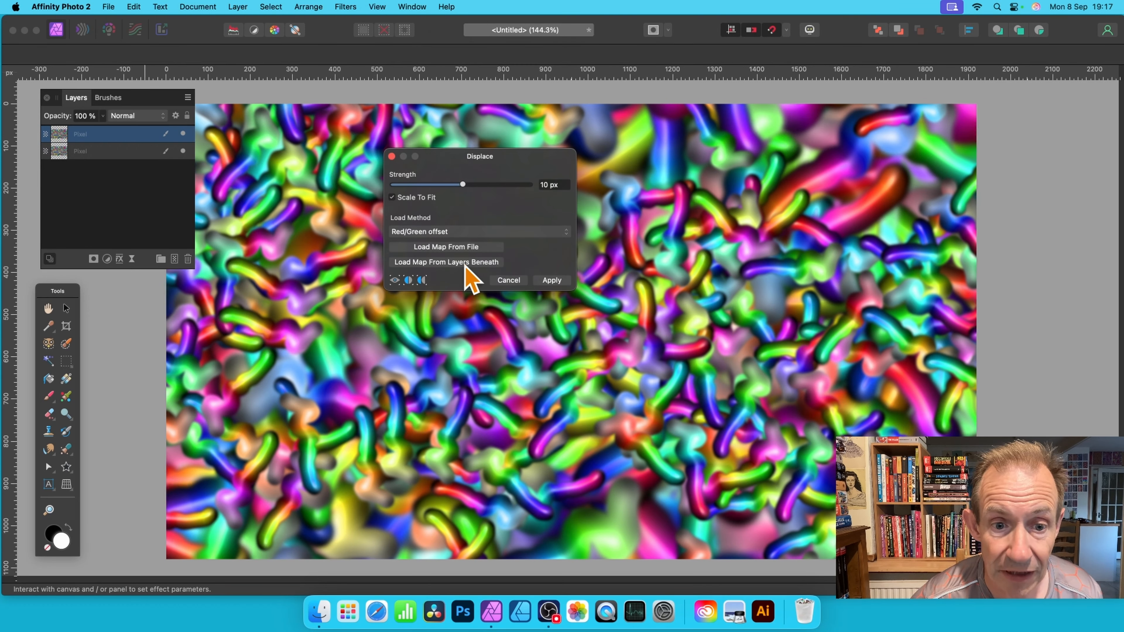
click(470, 262)
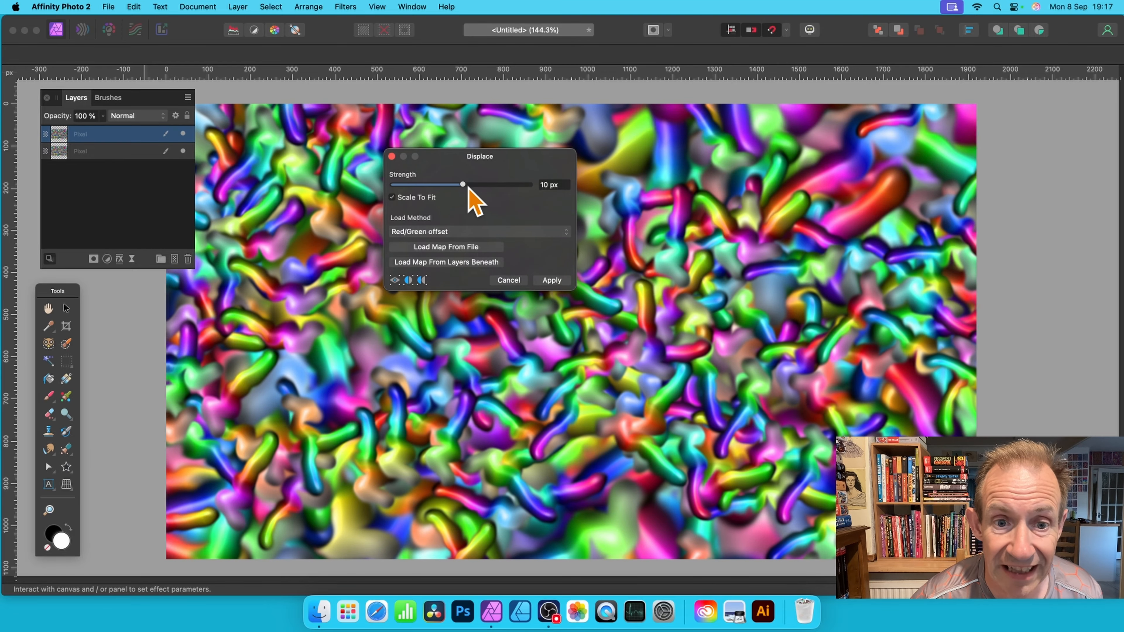
mouse_move(463, 185)
mouse_down()
mouse_move(509, 186)
mouse_move(483, 184)
mouse_up()
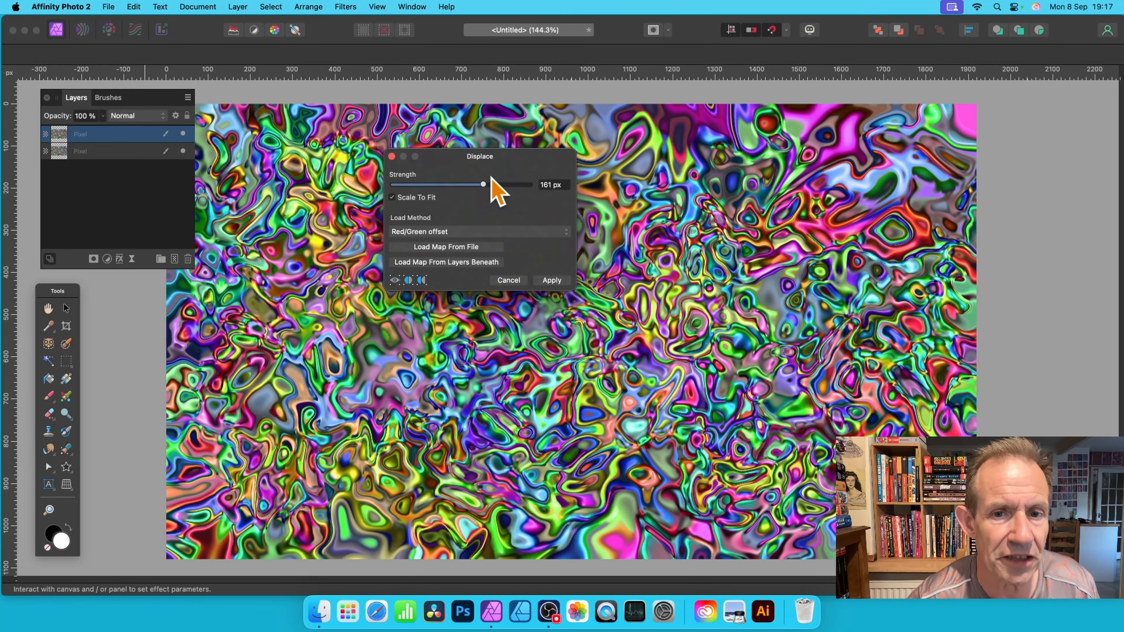
drag(507, 156, 529, 143)
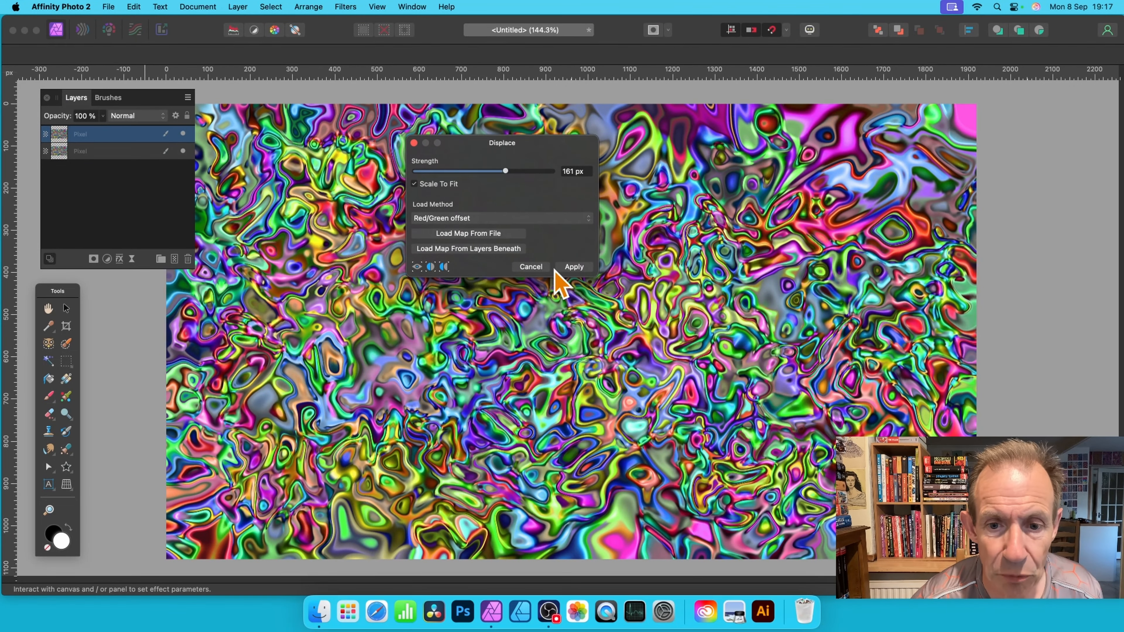
click(574, 266)
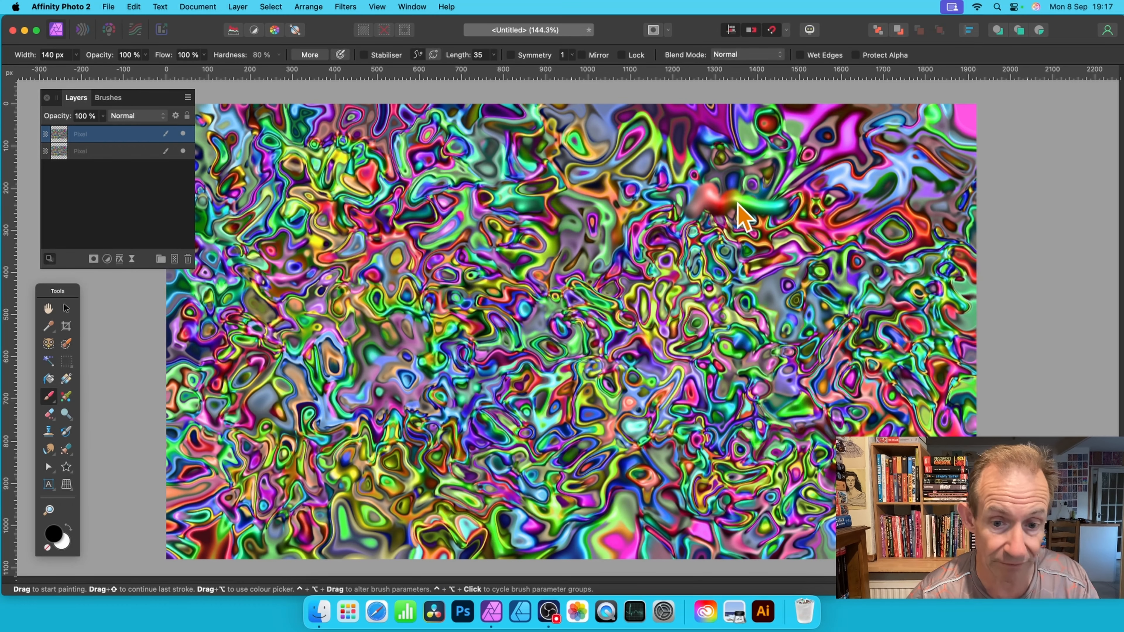
Step: Undo the displacement and hide the upper pixel layer
key(super+z)
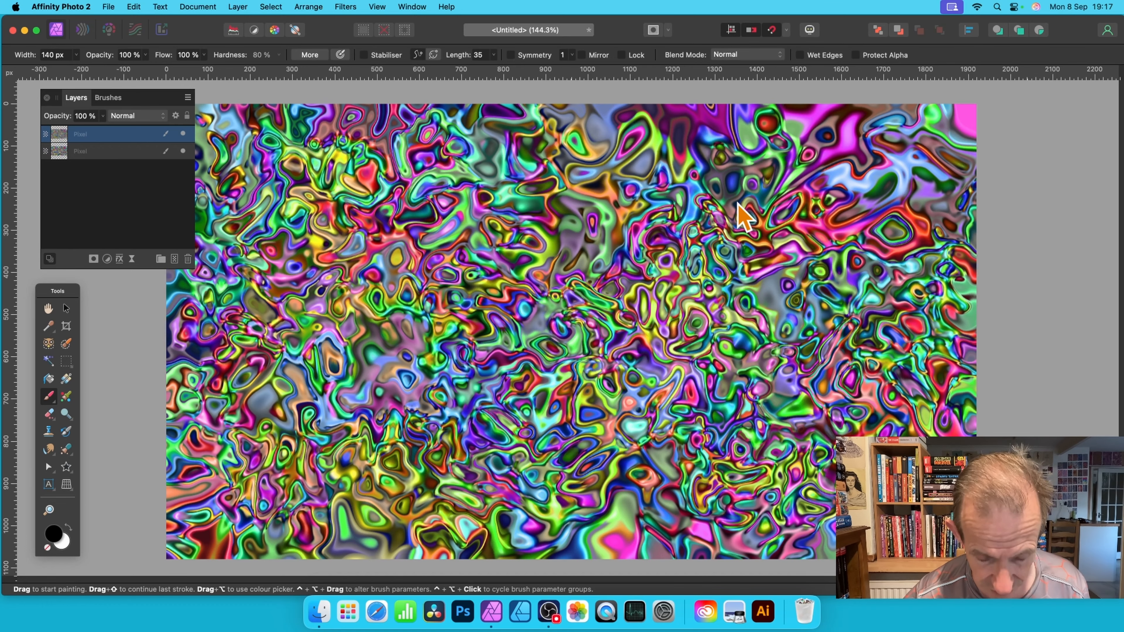
key(super+z)
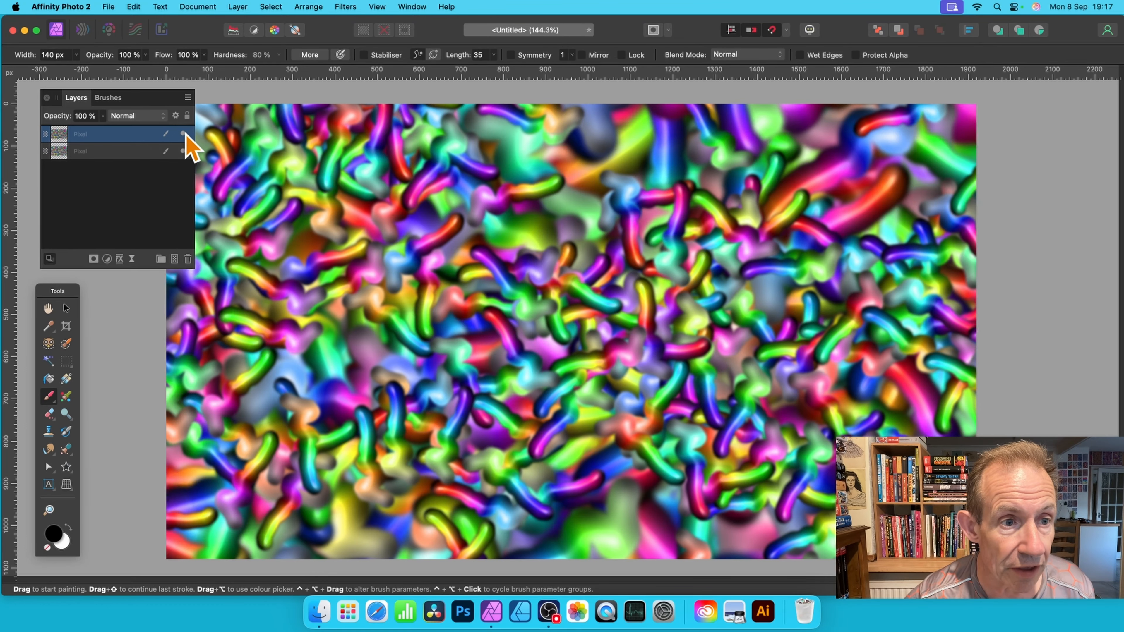
click(182, 134)
Step: Apply the Affine filter to the lower pixel layer with Scale X 29 %, Scale Y 38 %, Mirror extend mode and a rotation of 347°
click(124, 151)
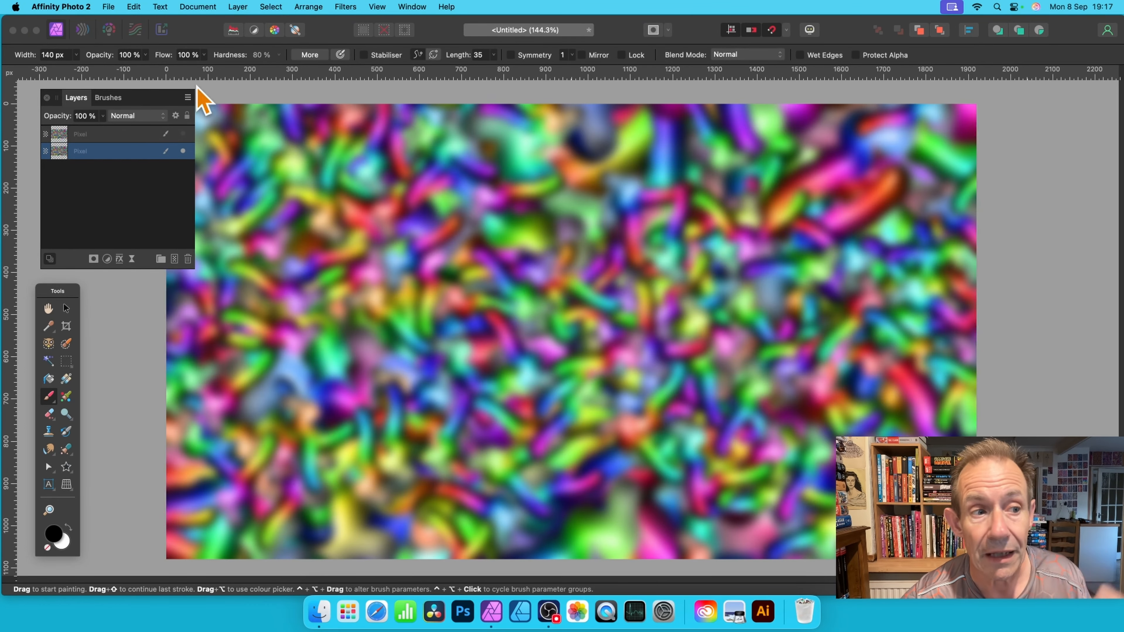
click(348, 7)
mouse_move(352, 70)
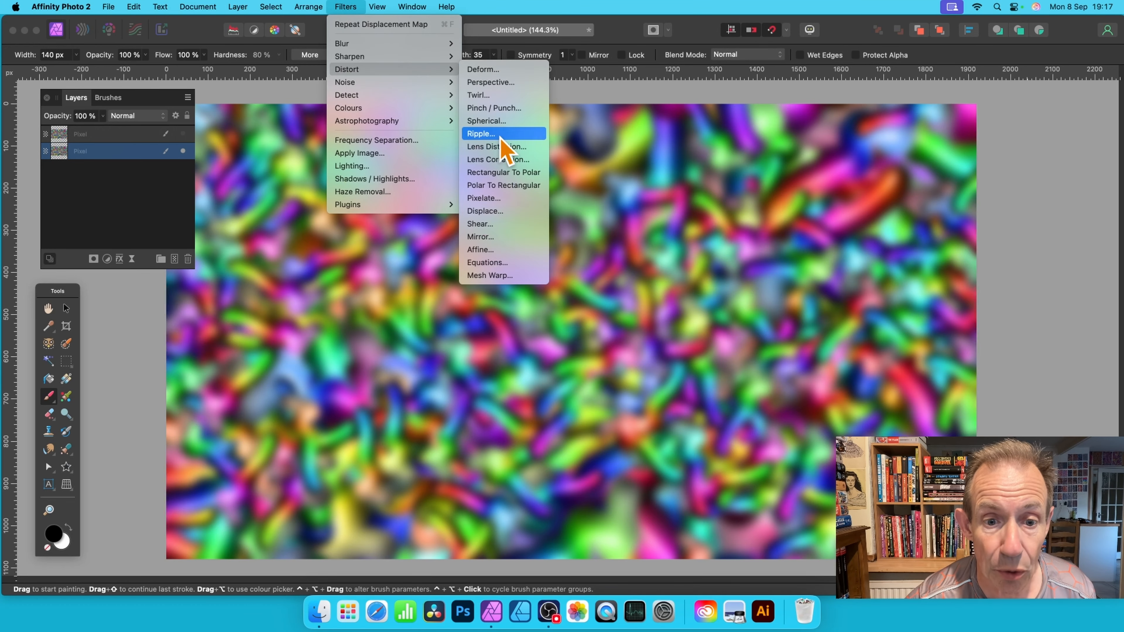
click(499, 252)
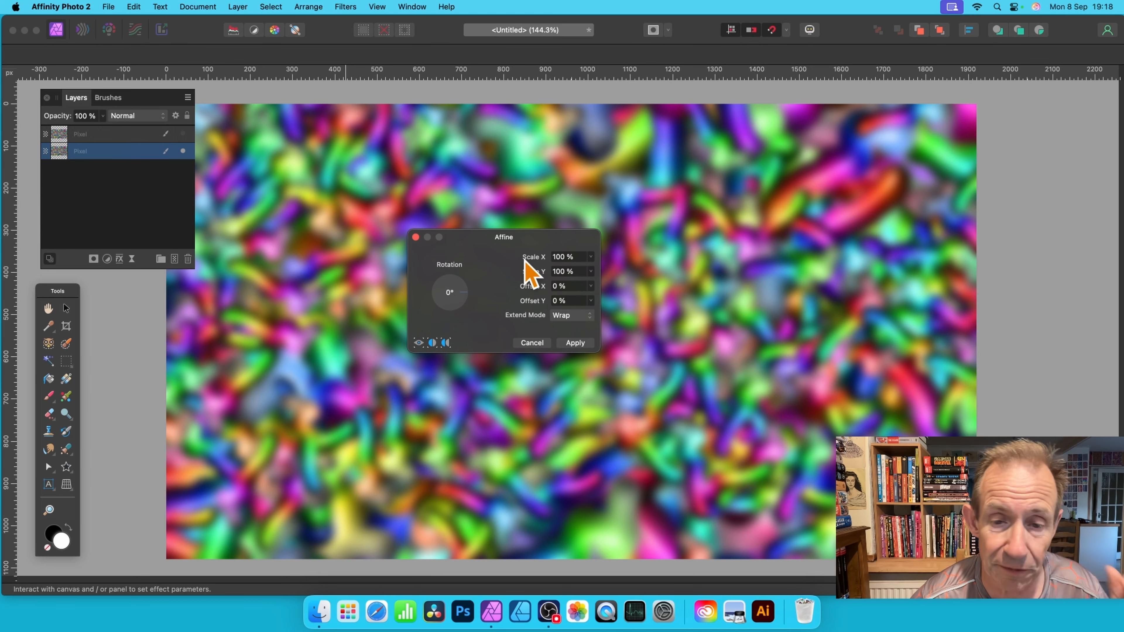
drag(539, 258, 520, 257)
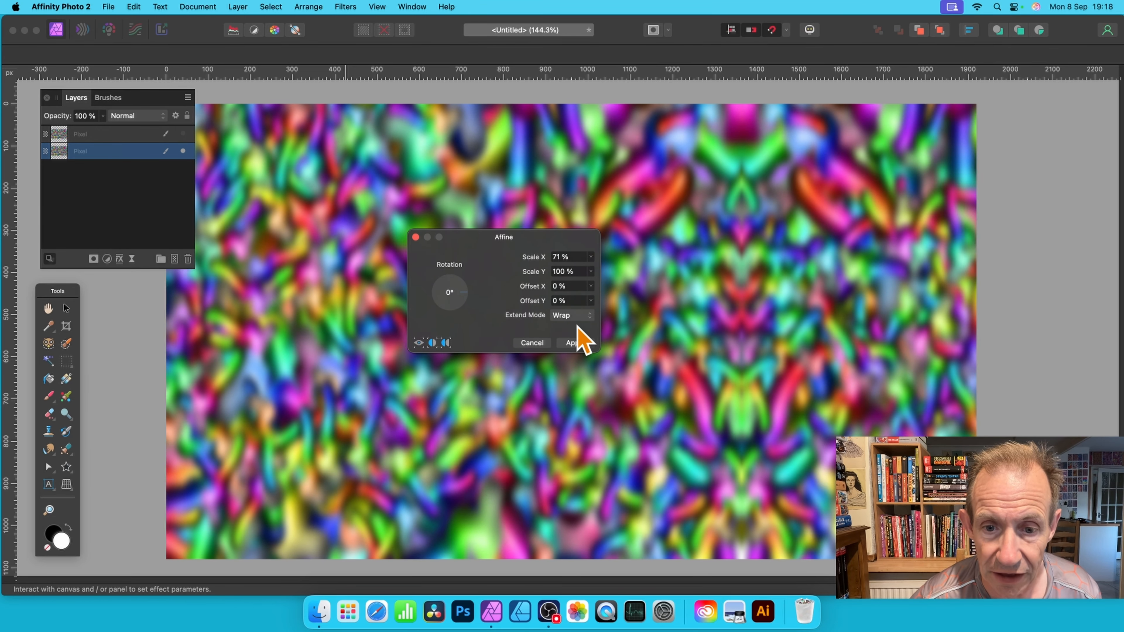
click(572, 316)
click(571, 329)
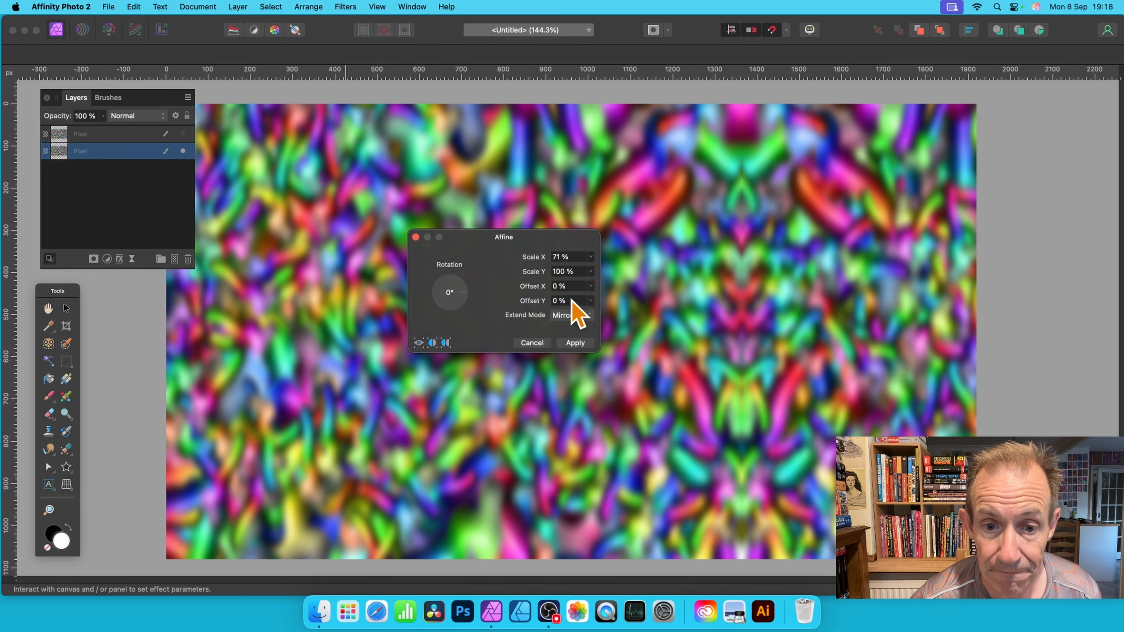
mouse_move(541, 273)
mouse_down()
mouse_move(515, 272)
mouse_move(533, 257)
mouse_move(528, 272)
mouse_up()
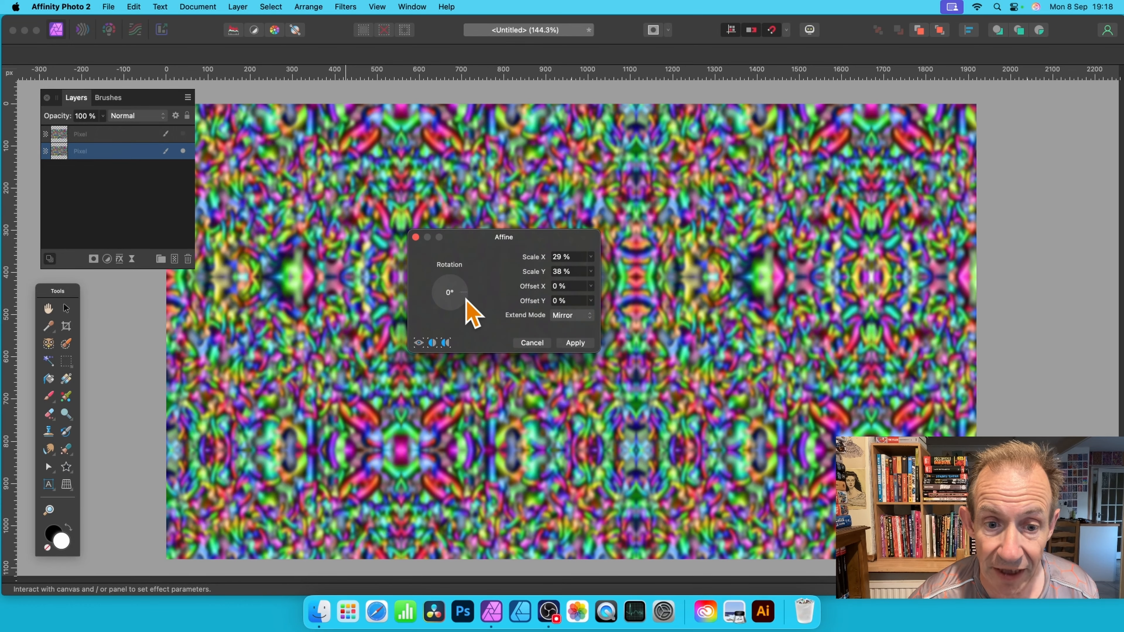
mouse_move(466, 298)
mouse_down()
mouse_move(451, 322)
mouse_move(483, 302)
mouse_up()
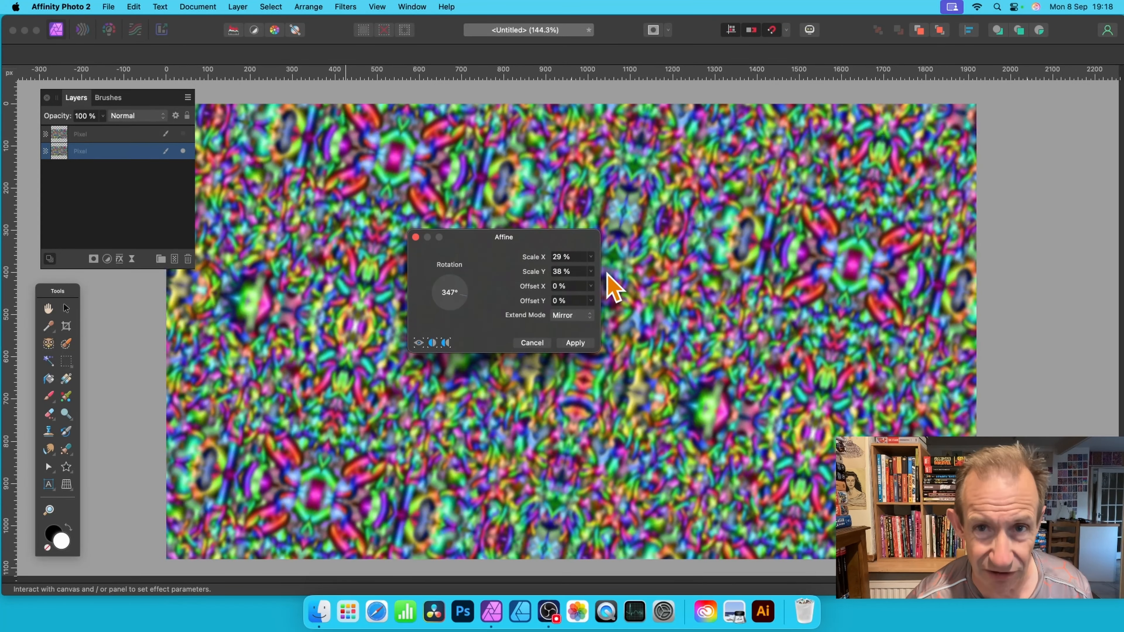
click(575, 342)
key(b)
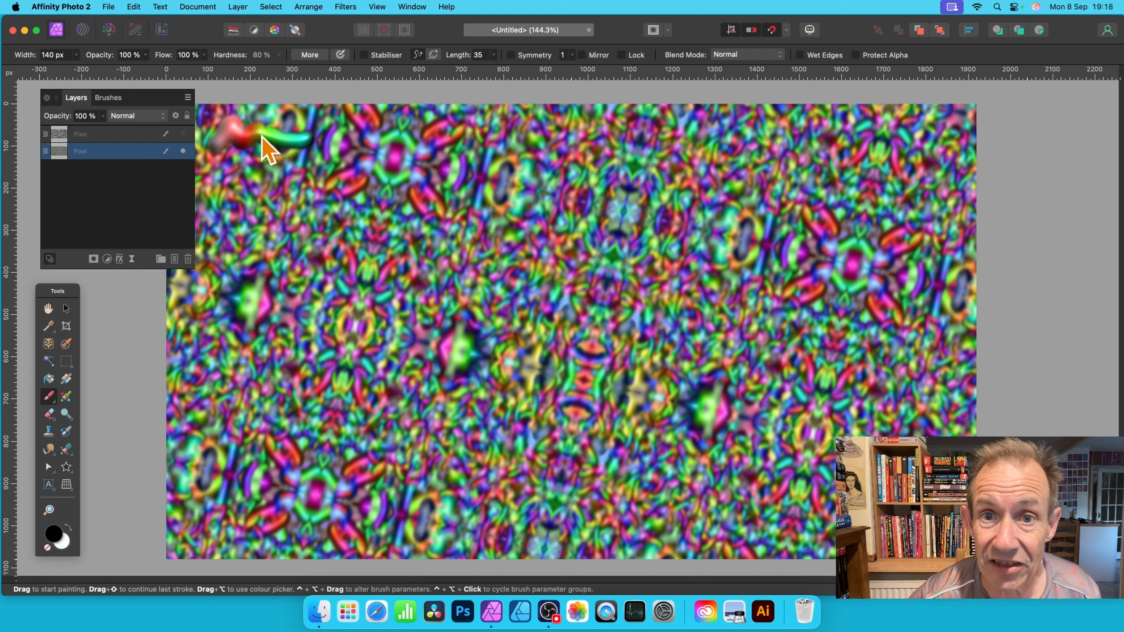
Step: Show the upper pixel layer and apply Displace to it at 67.2 px using a map from the layers beneath
click(111, 133)
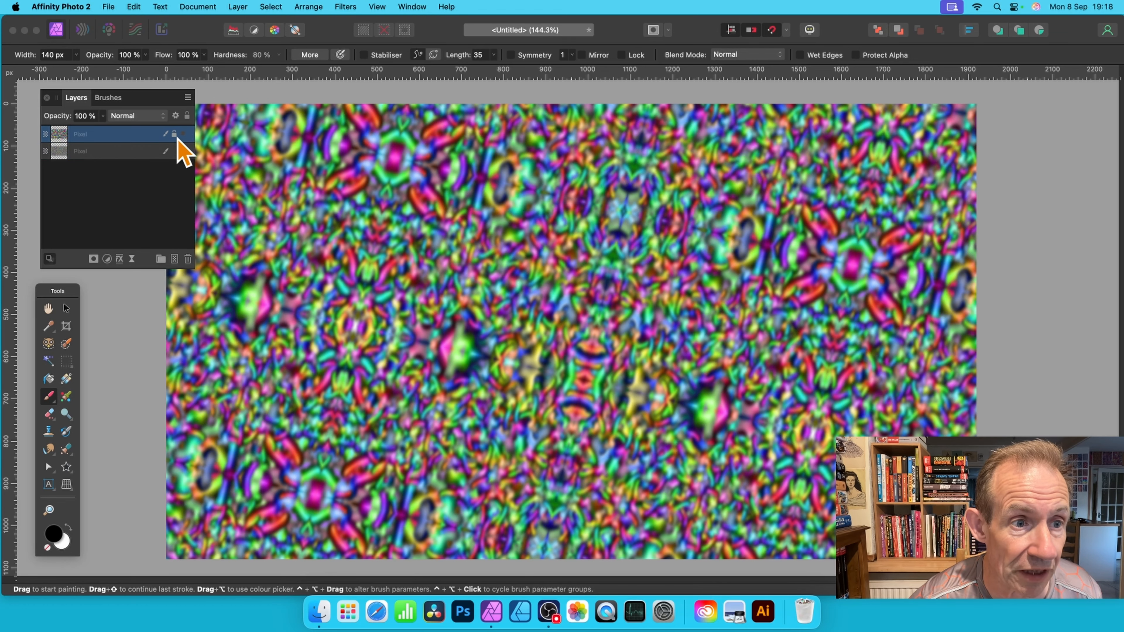
click(183, 134)
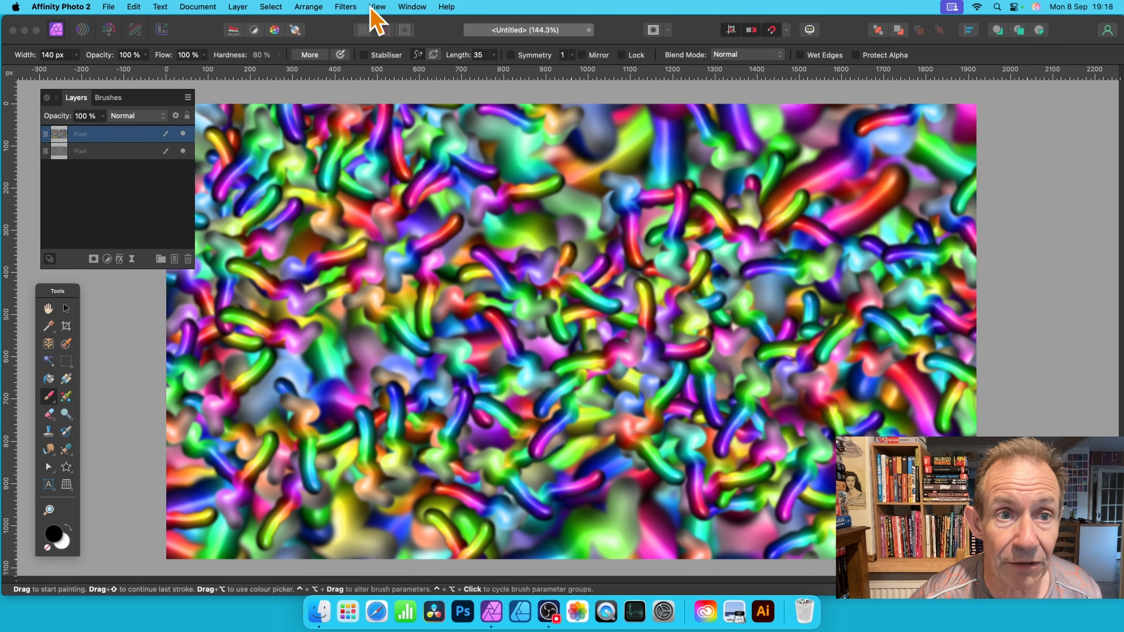
click(352, 5)
mouse_move(358, 70)
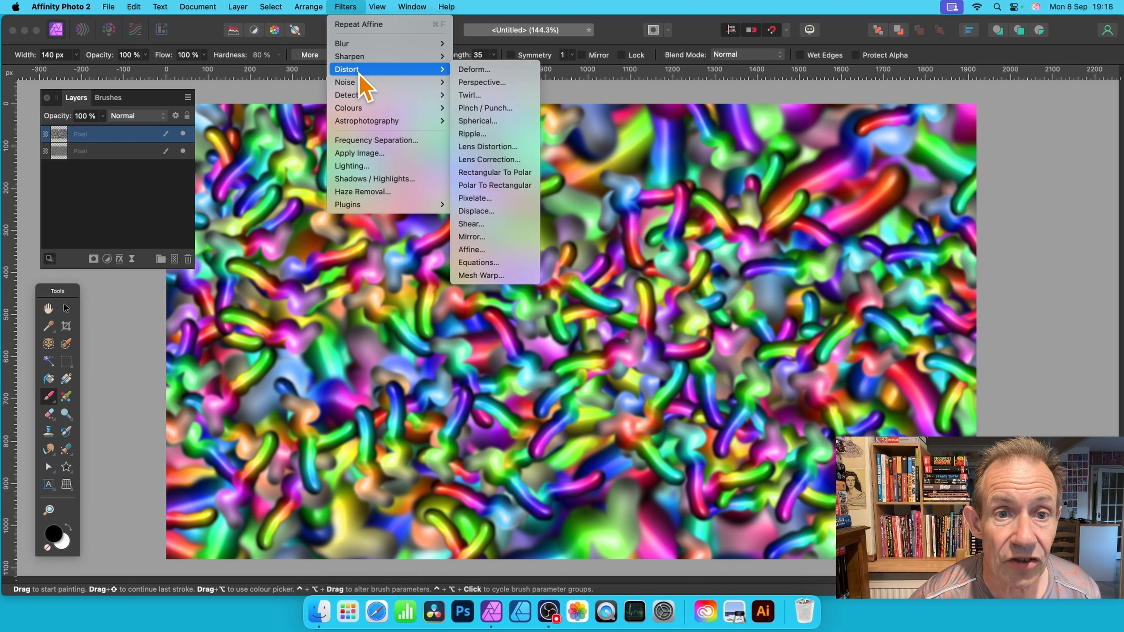
click(496, 213)
drag(999, 435, 615, 179)
click(499, 270)
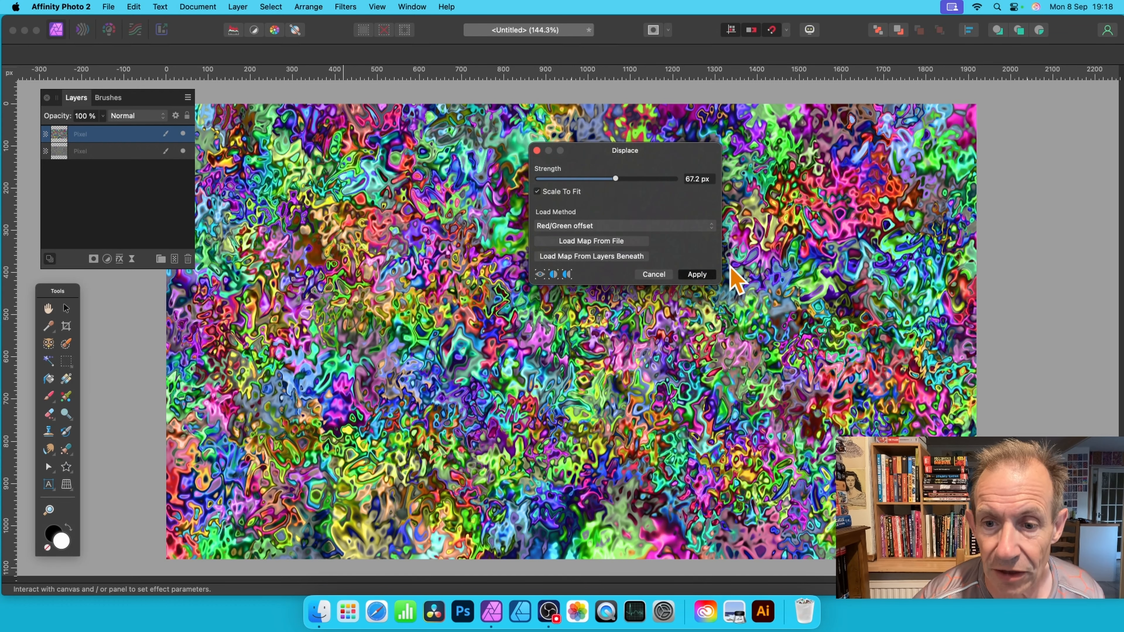
click(698, 275)
Step: Undo the displacement and the Affine change on the lower layer, and make the upper pixel layer visible
key(b)
key(super+z)
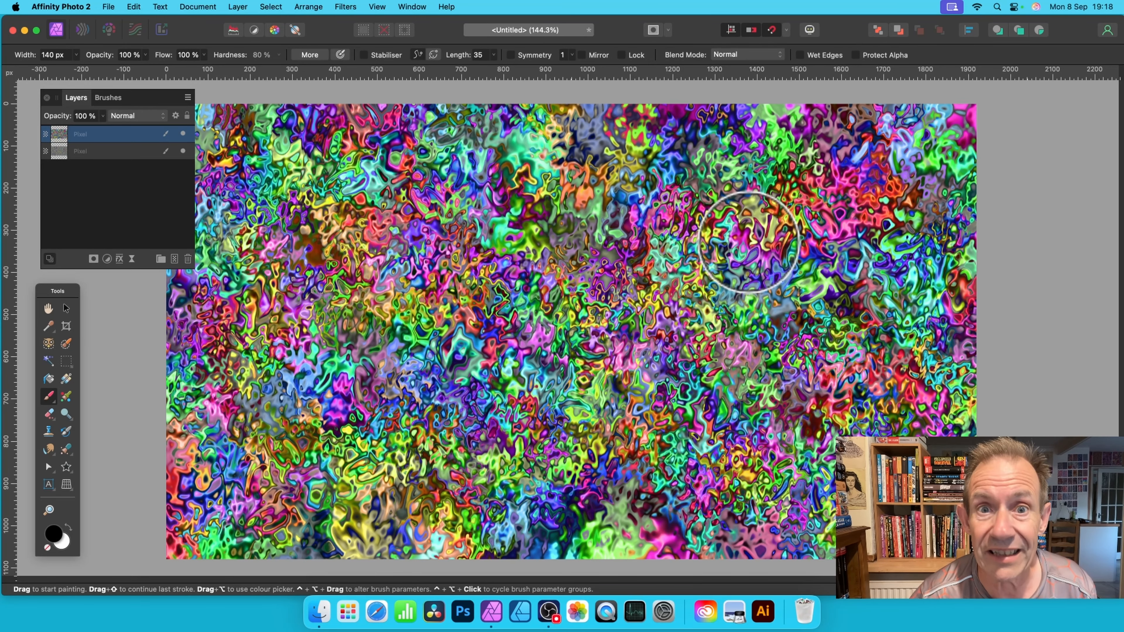
key(super+z)
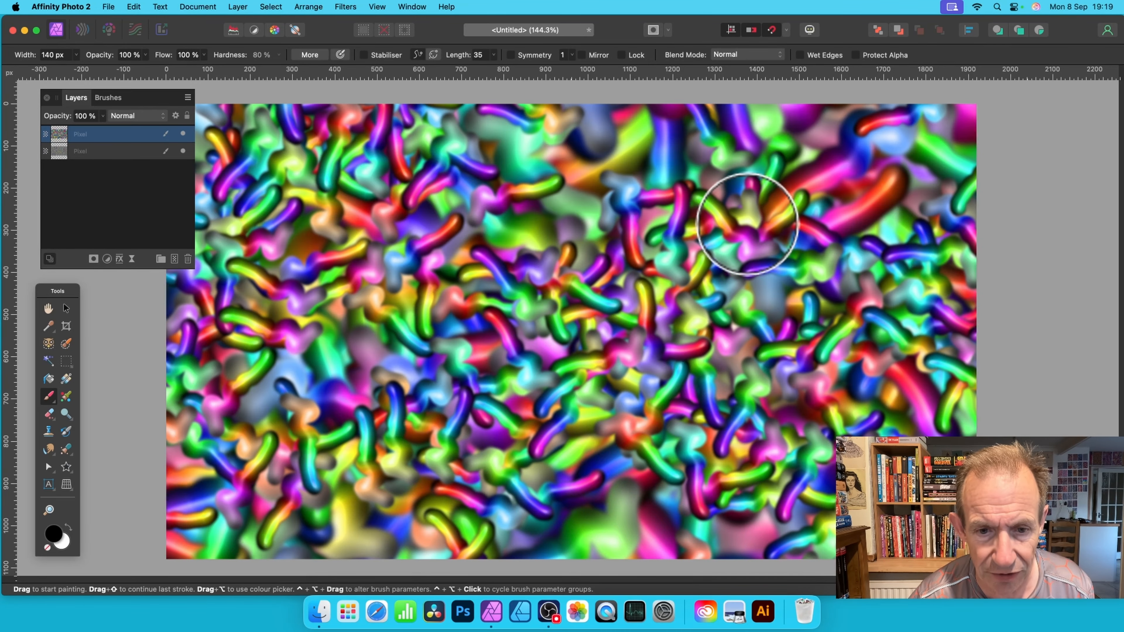
key(super+shift+z)
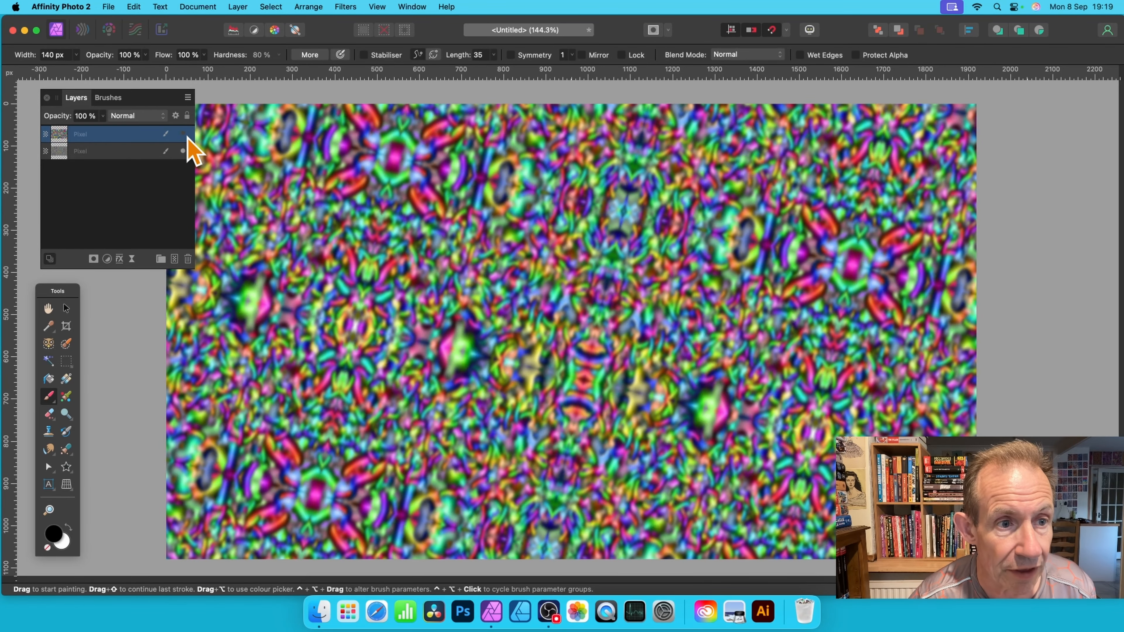
key(super+z)
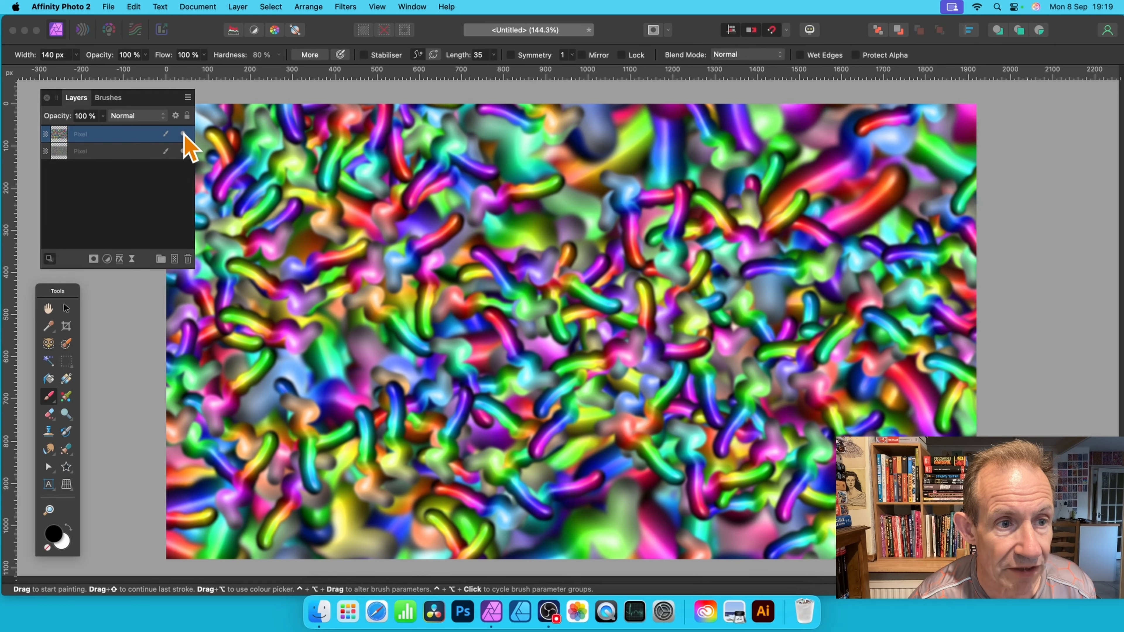
key(super+shift+z)
key(super+z)
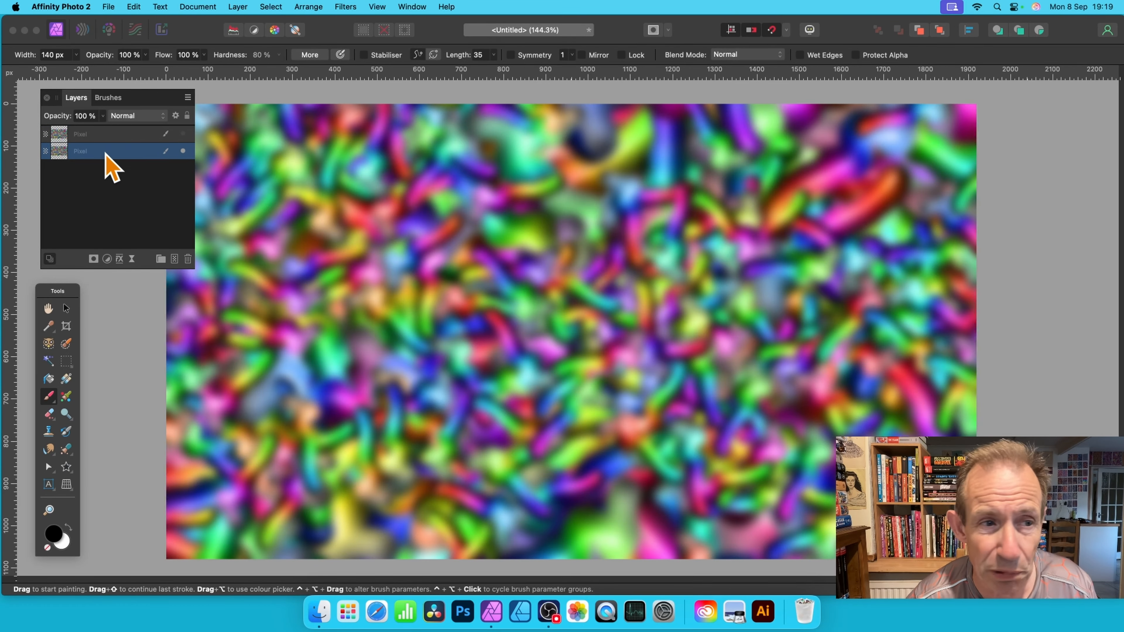
click(183, 134)
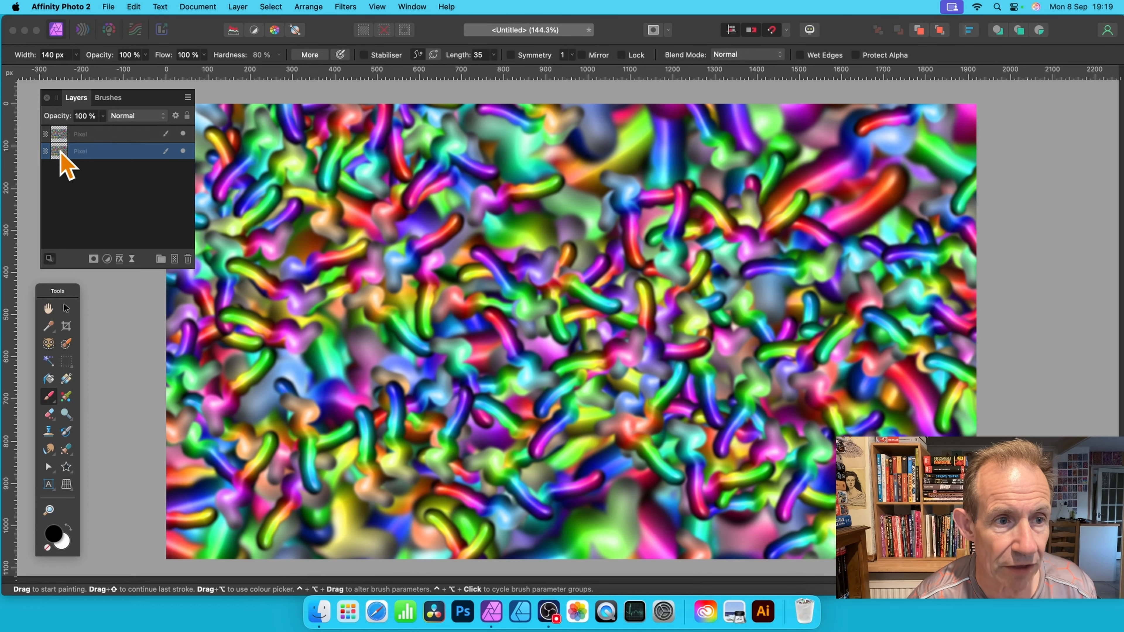
Step: Apply the Displace filter to the upper pixel layer at 134.6 px strength, using a map loaded from the layers beneath
click(113, 134)
click(360, 6)
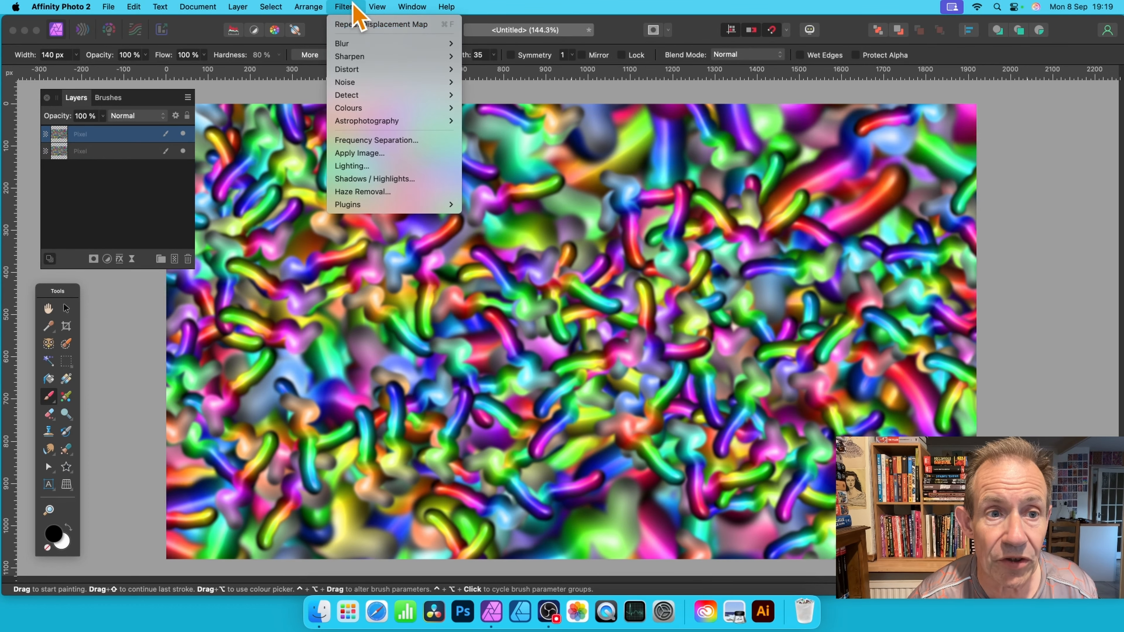
mouse_move(367, 70)
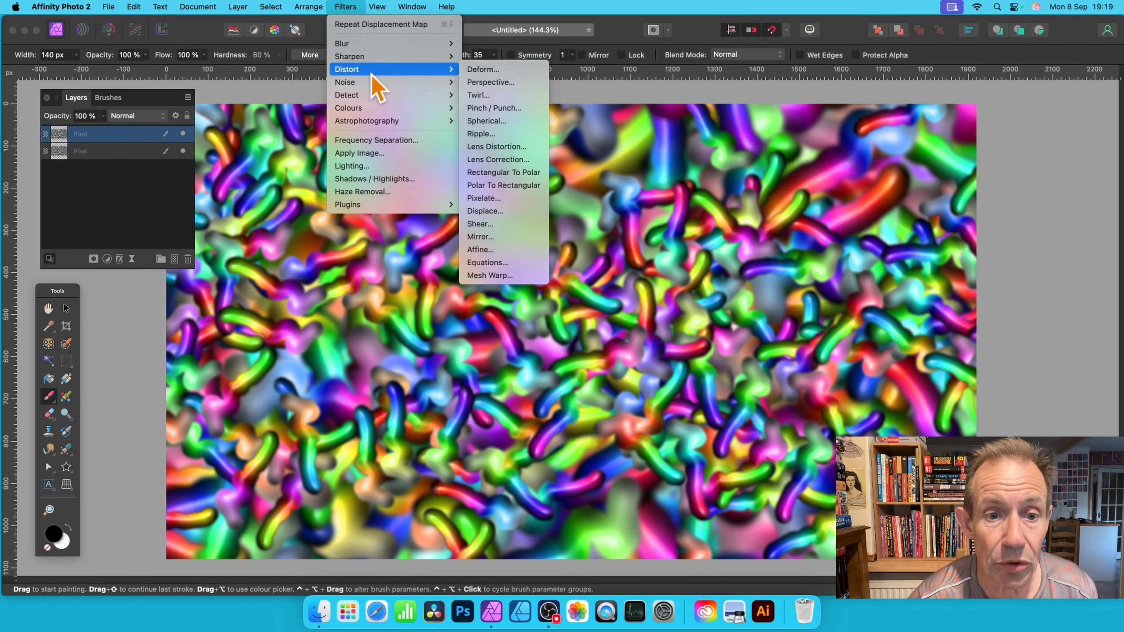
click(485, 210)
drag(1040, 433, 396, 220)
click(372, 297)
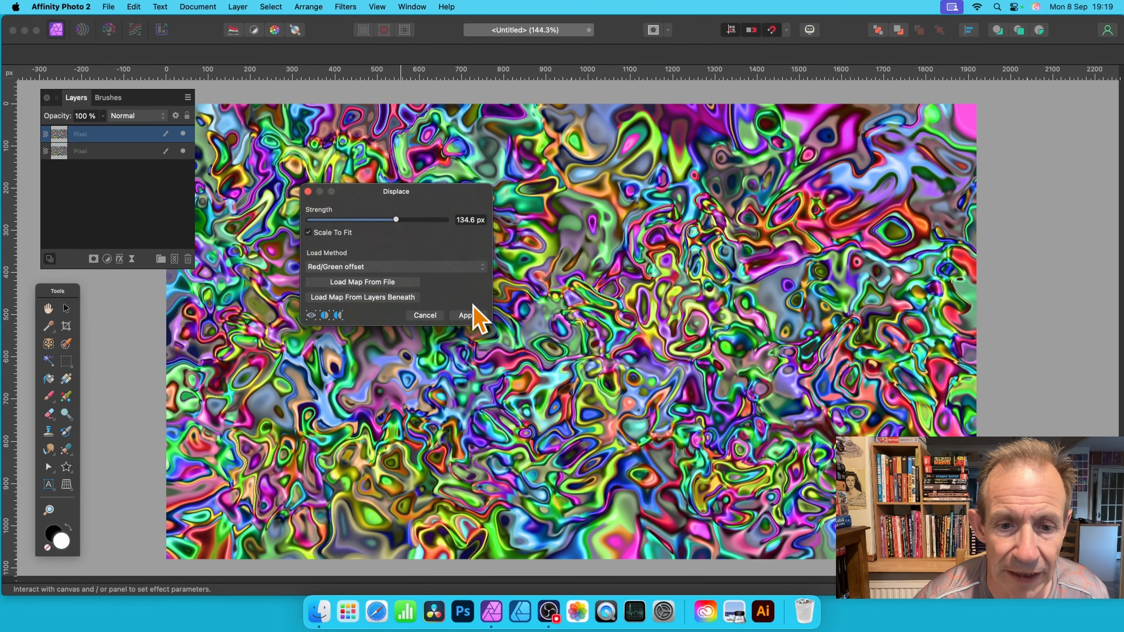
click(473, 318)
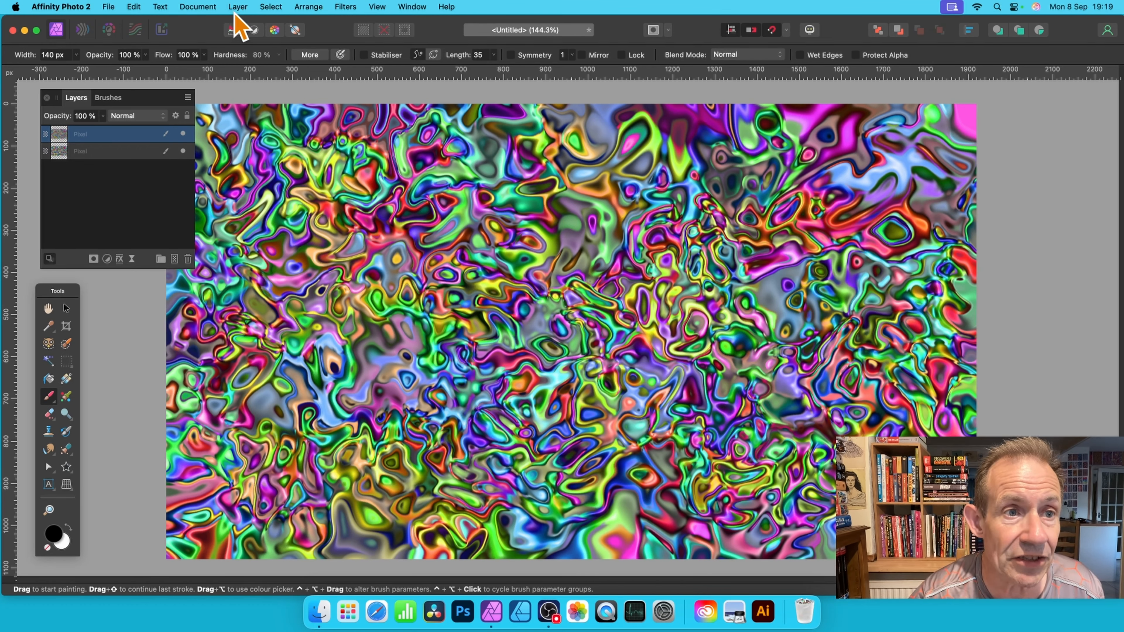
Step: Select the displaced layer's pixels by layer intensity, copy and paste them as a new pixel layer, and deselect
click(271, 6)
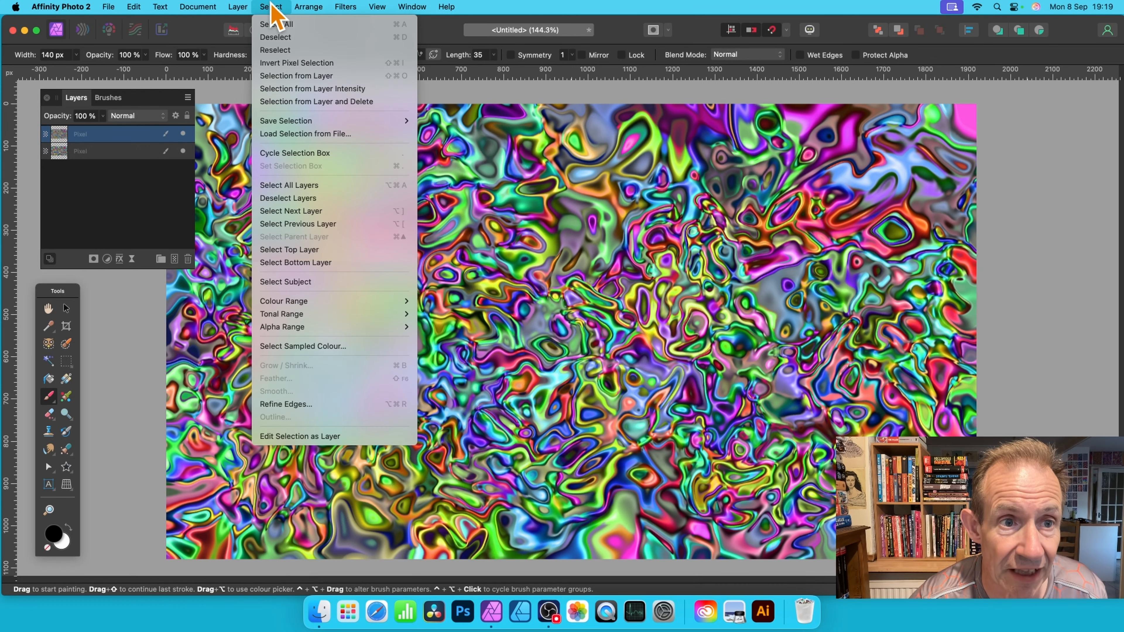
click(325, 88)
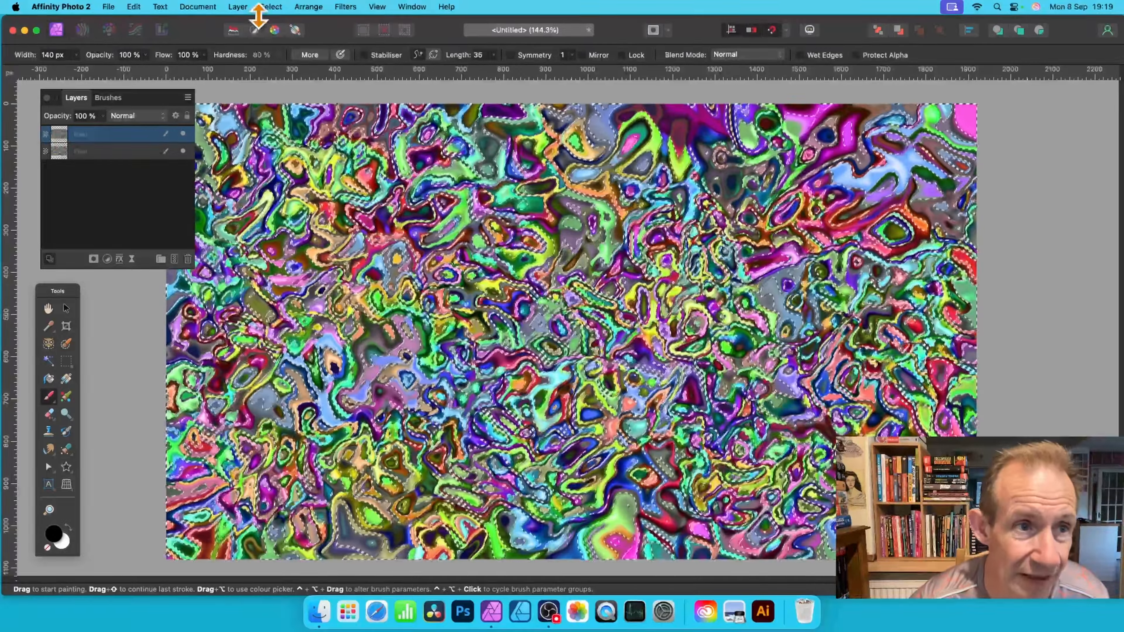
click(132, 7)
click(141, 79)
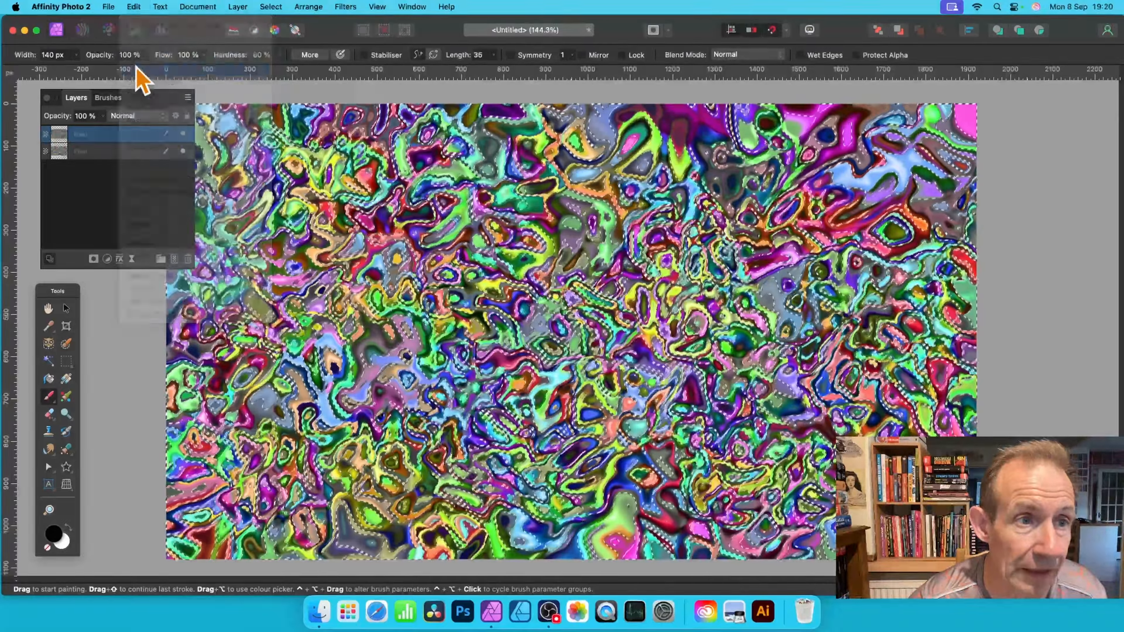
click(132, 6)
click(142, 106)
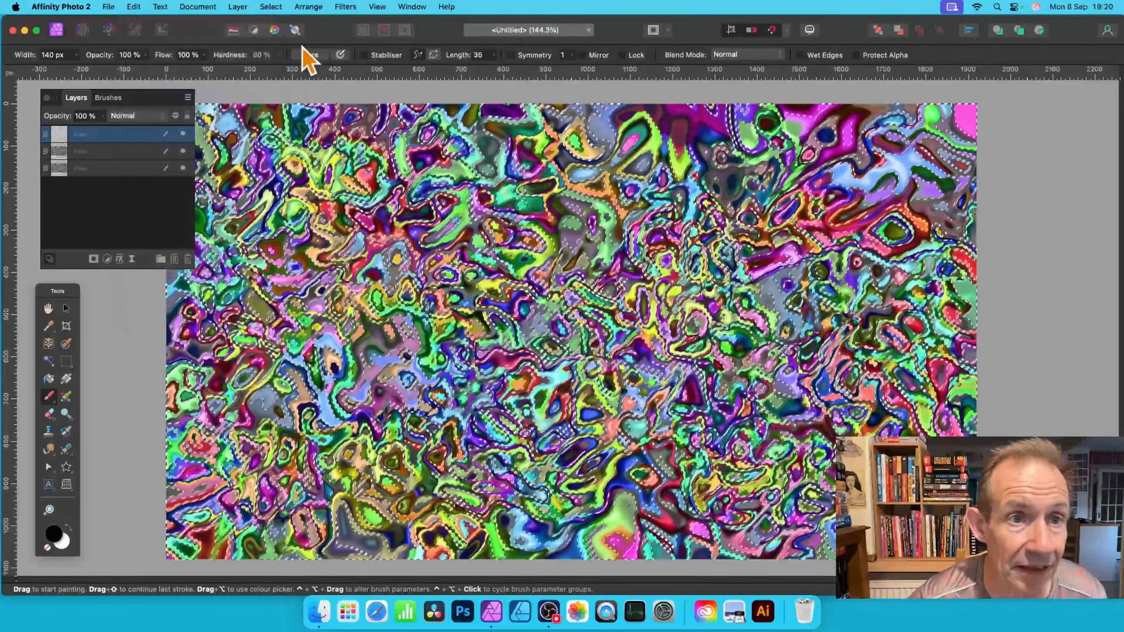
click(268, 7)
click(270, 35)
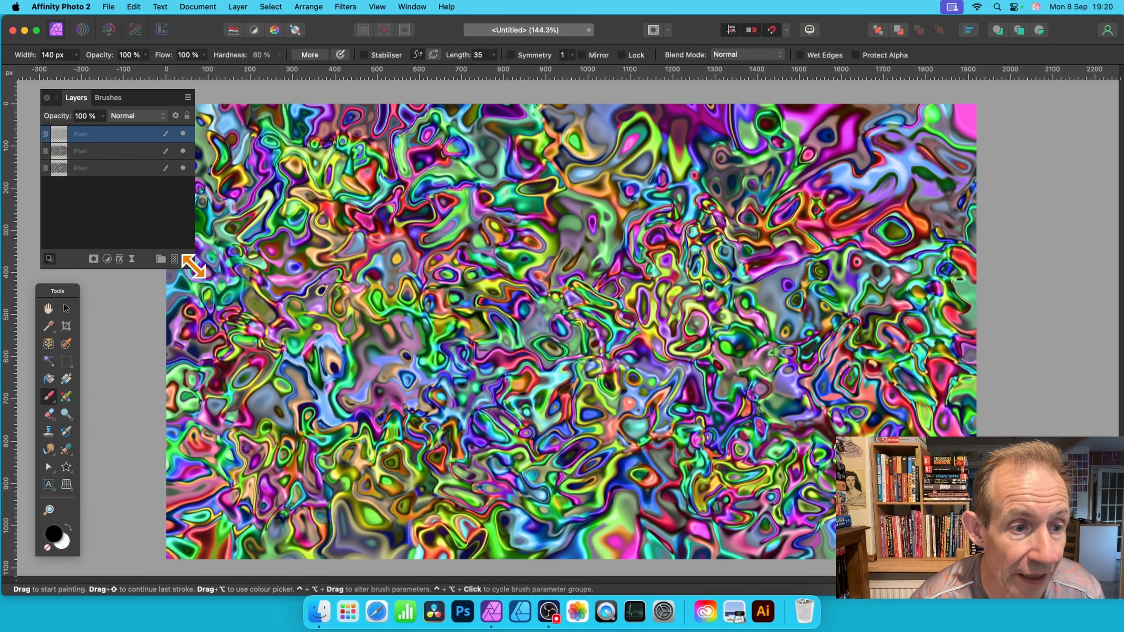
Step: Add a 3D layer effect to the pasted pixel layer with a radius of 16.6 px
click(119, 259)
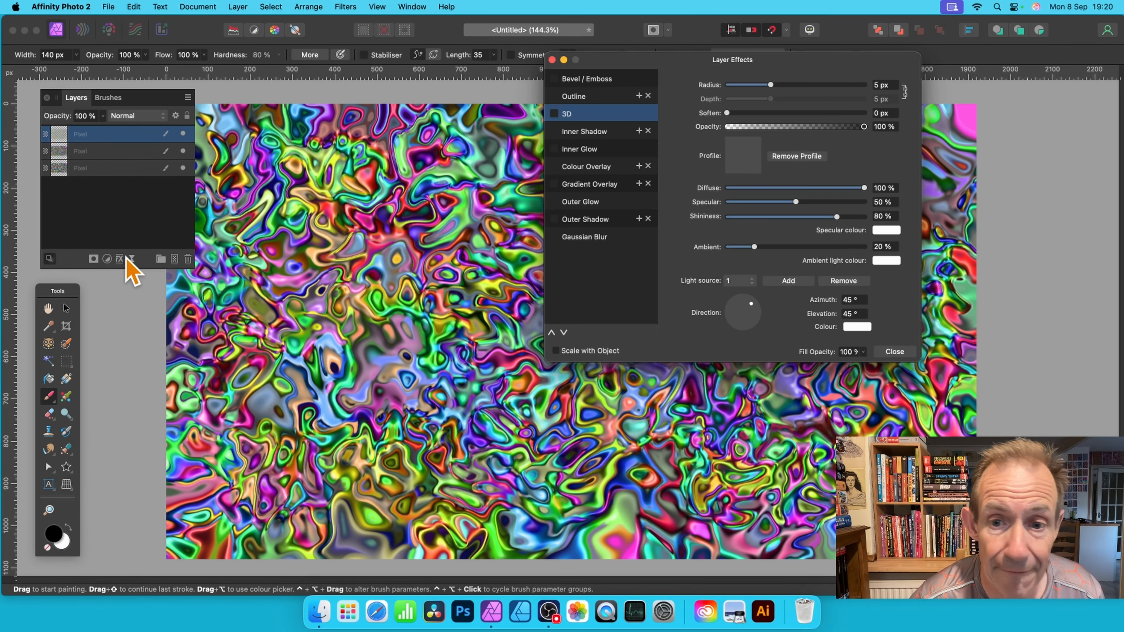
click(554, 113)
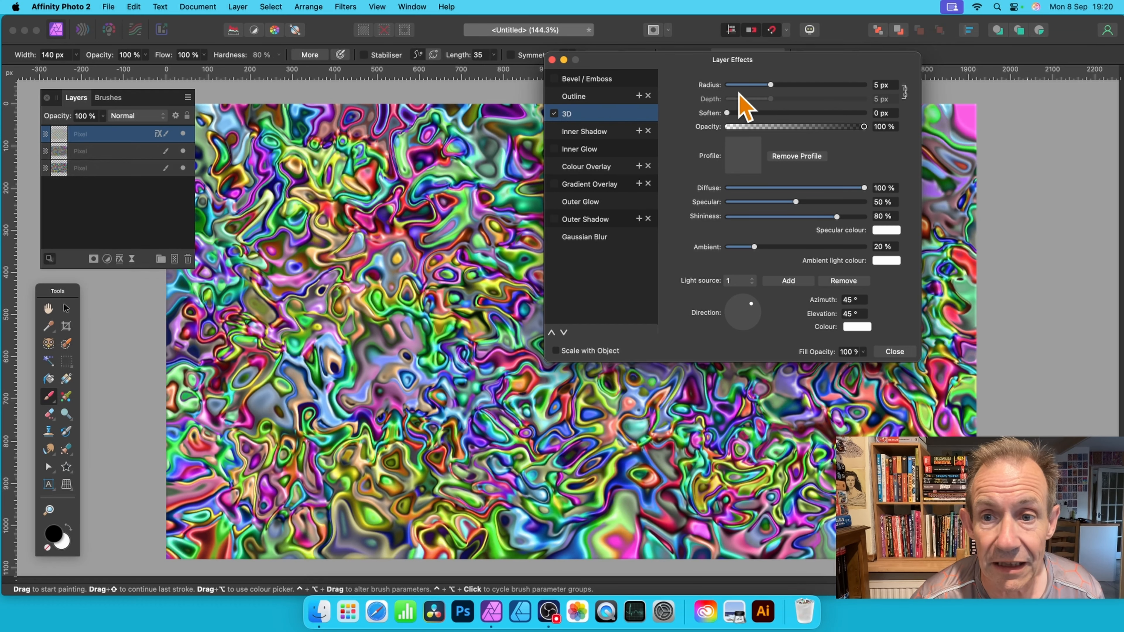
drag(789, 89, 797, 90)
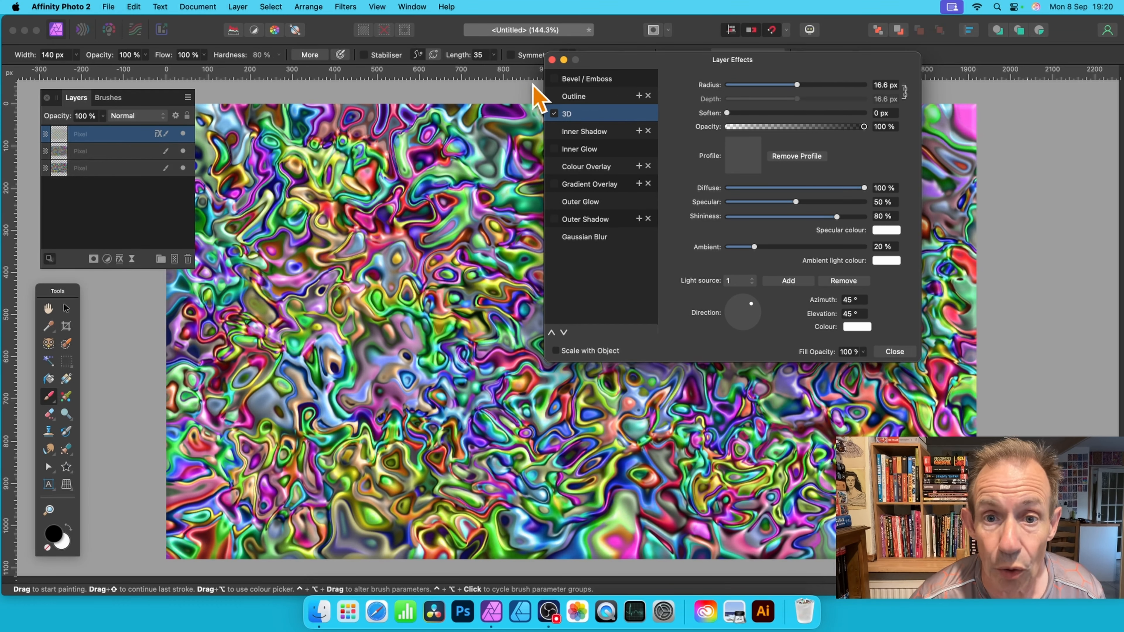
Step: Enable the Bevel / Emboss effect on the pasted layer and set its radius to 14 px
click(554, 78)
click(593, 80)
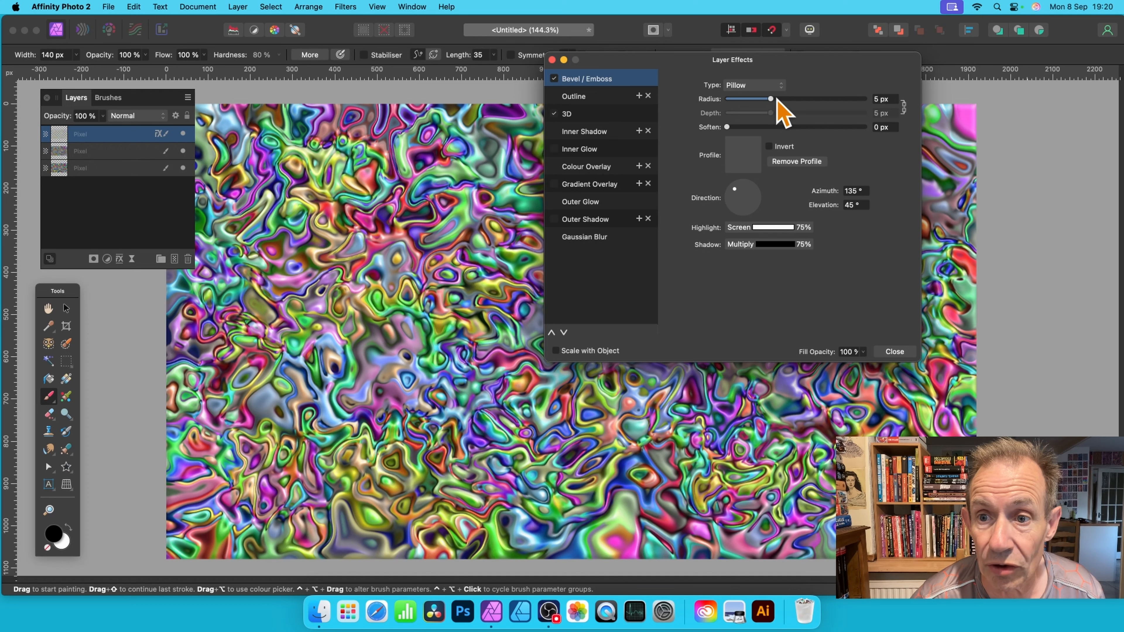
mouse_move(777, 99)
mouse_down()
mouse_move(835, 102)
mouse_move(778, 103)
mouse_move(793, 105)
mouse_up()
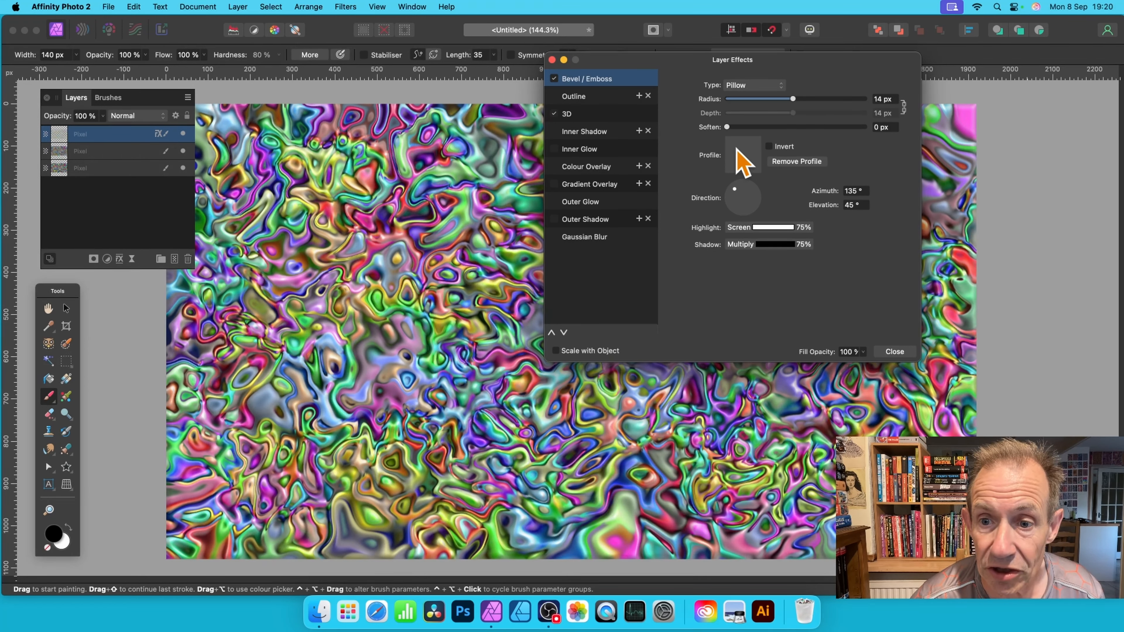
drag(735, 190, 737, 190)
Step: Set the 3D effect's radius to 17.6 px and close the layer effects
click(573, 114)
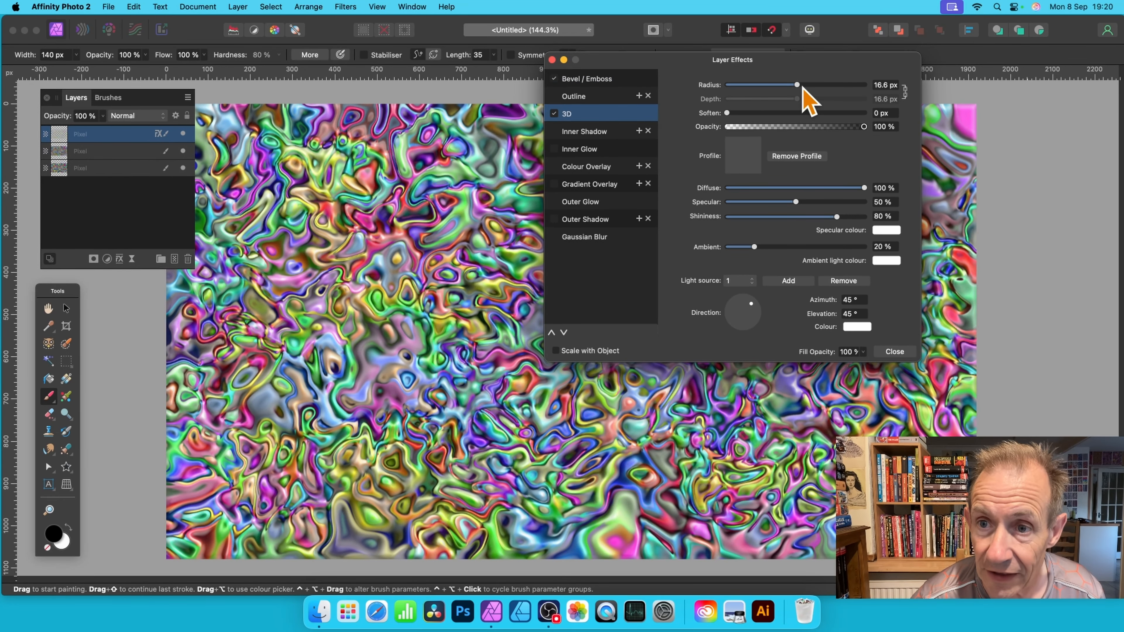
drag(803, 85, 795, 89)
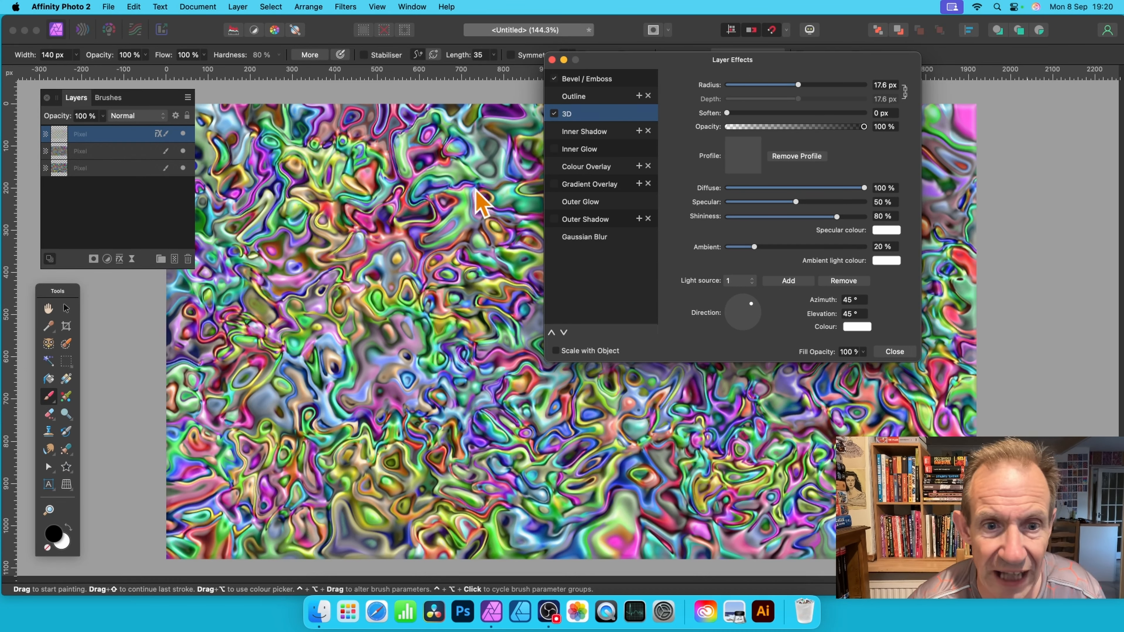
click(894, 352)
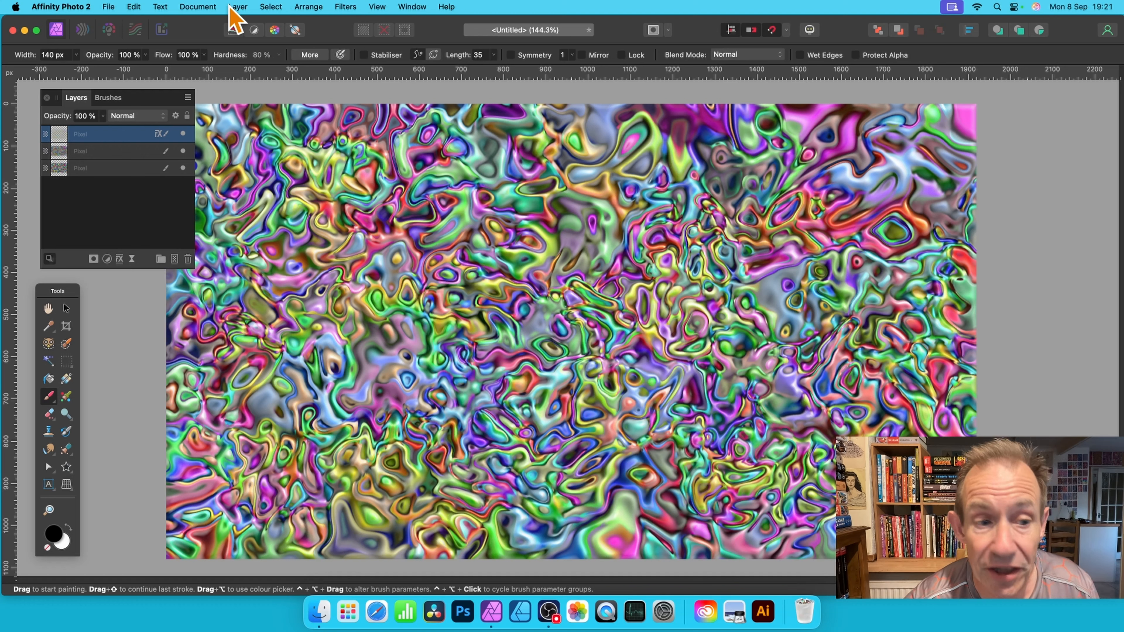
Step: Merge all visible layers into a new pixel layer at the top of the stack
click(238, 7)
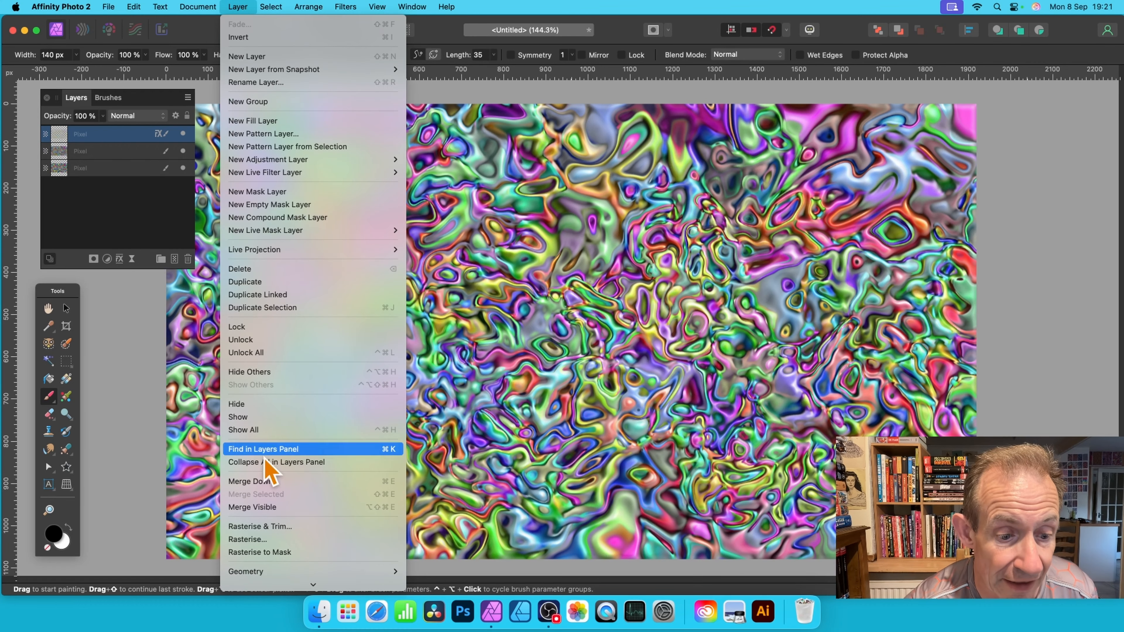
click(281, 507)
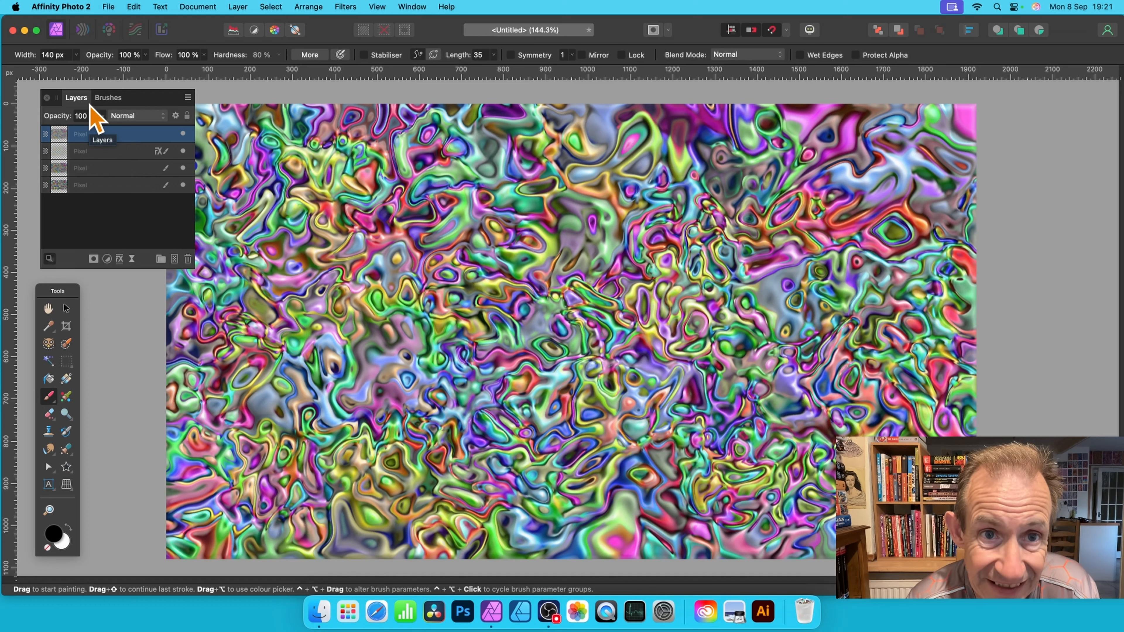
click(412, 7)
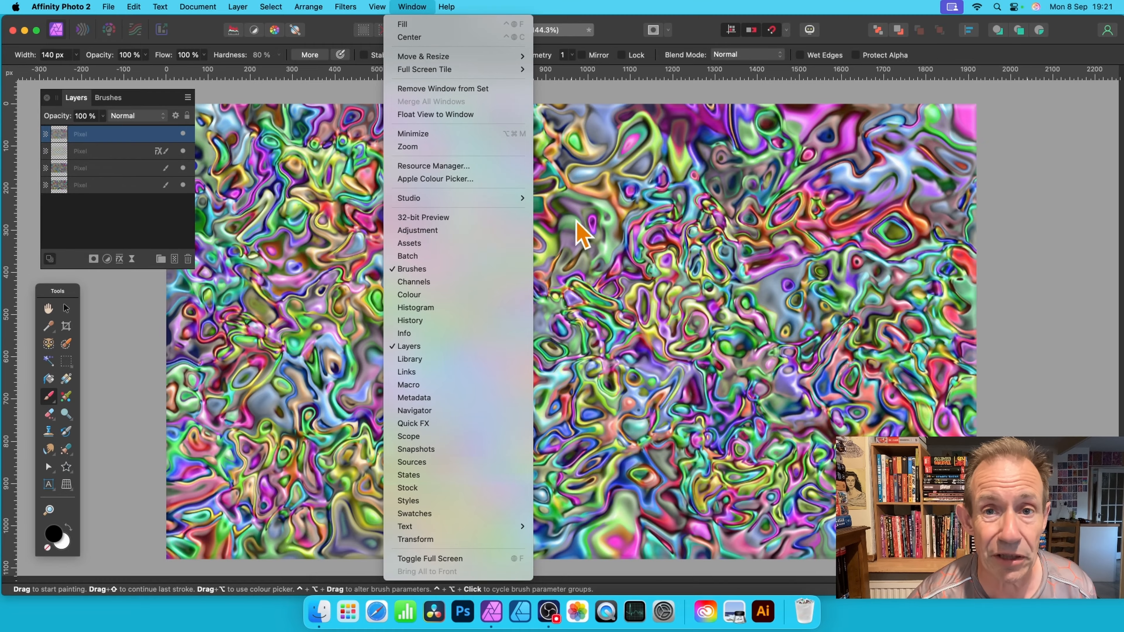
click(622, 32)
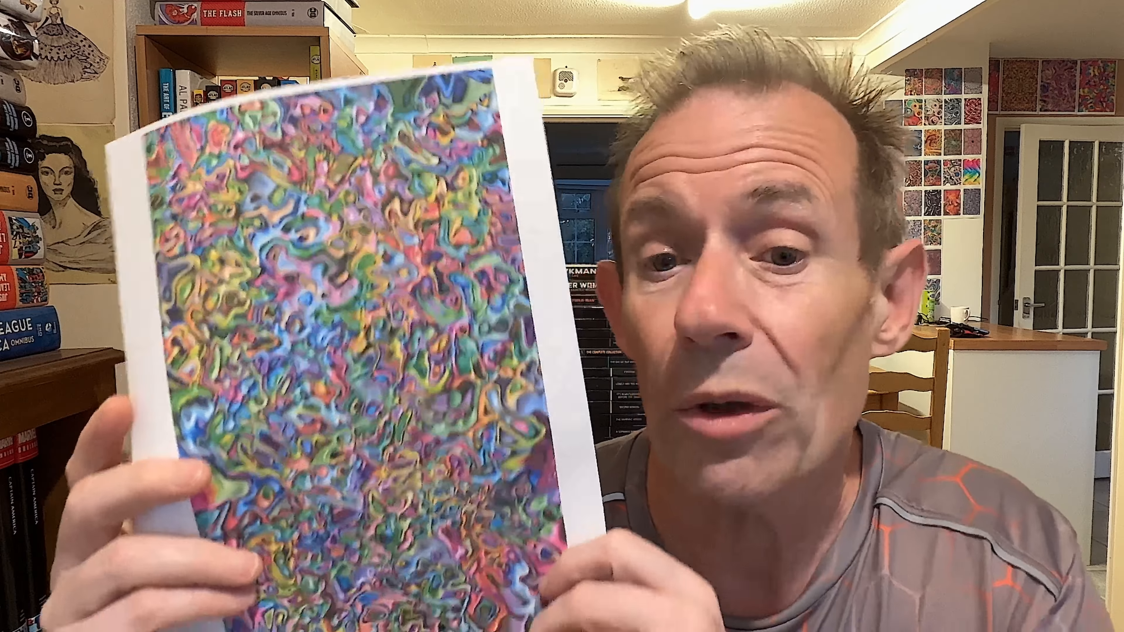